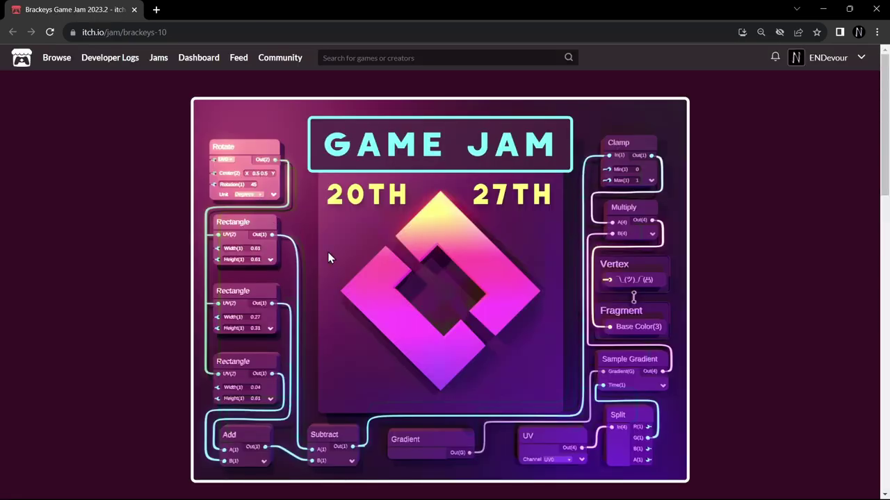
Scroll to the Brackeys Game Jam 2023.2 title and countdown, then reload the page
scroll(754, 337, down, 4)
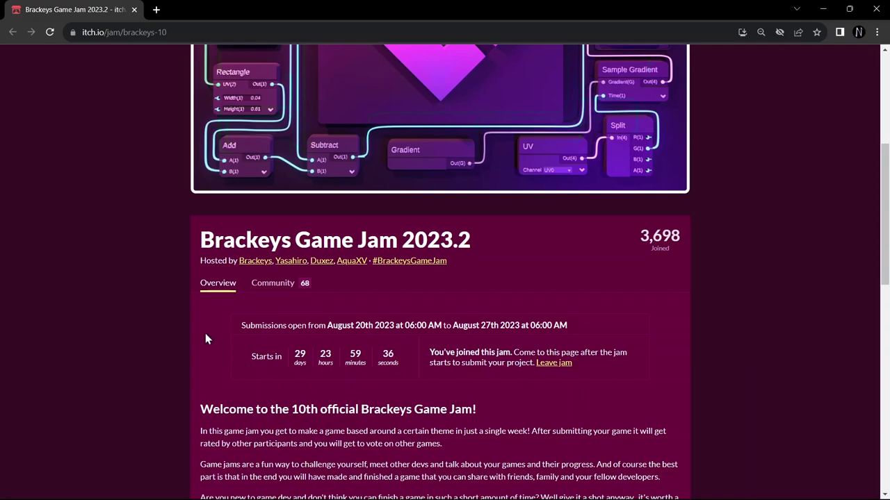
click(51, 32)
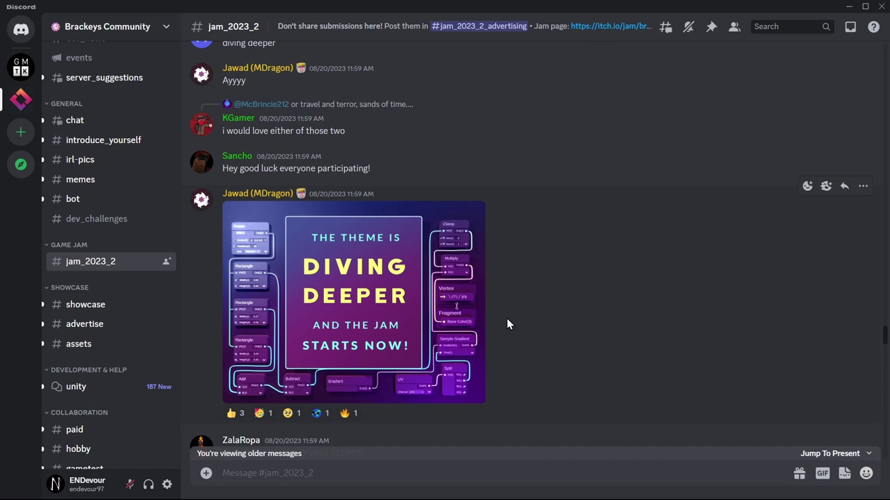
Leave the #jam_2023_2 theme post for Discord's Direct Messages home view
click(11, 29)
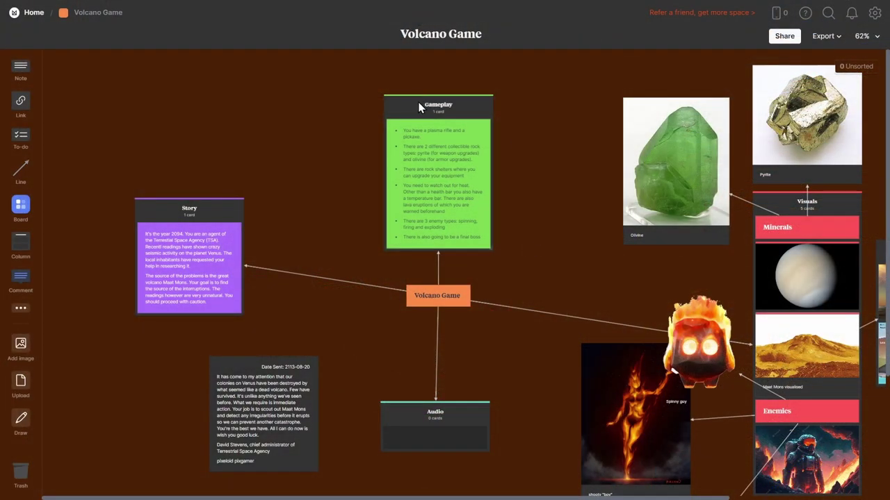
Select the Volcano Game board's Gameplay card, zoom in to read it, then zoom back out
click(419, 108)
ctrl+scroll(417, 114, up, 5)
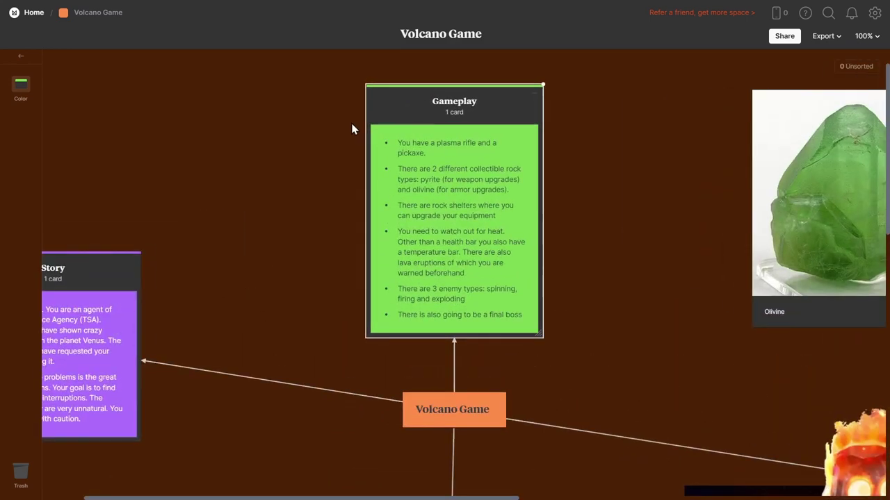
ctrl+scroll(398, 123, down, 5)
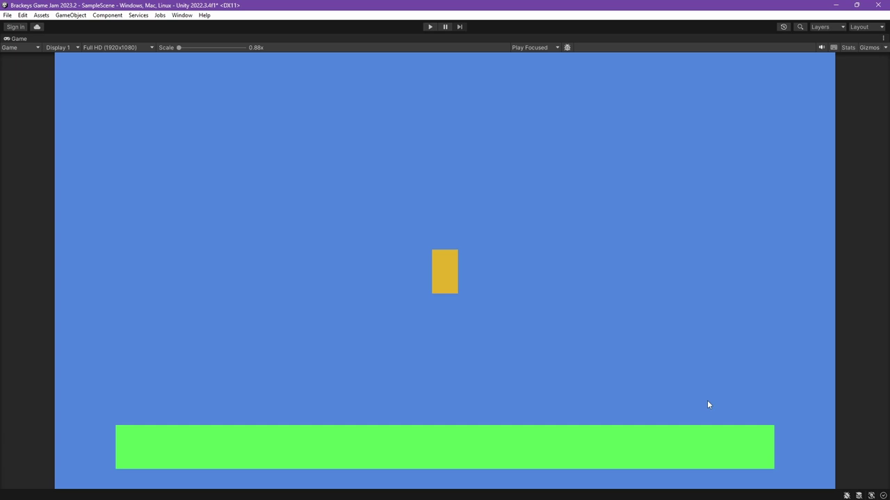
Play the scene, run the box left and right, and jump onto the upper-middle platform
key(ctrl+p)
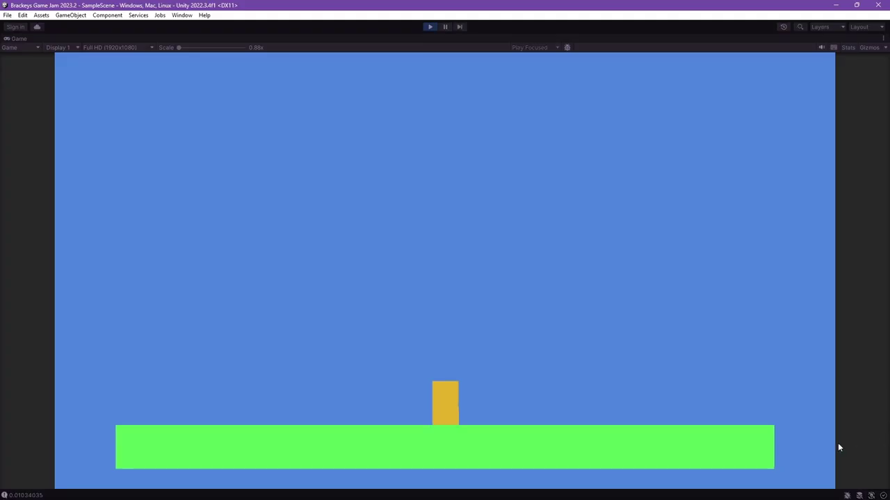
key(d)
key(a)
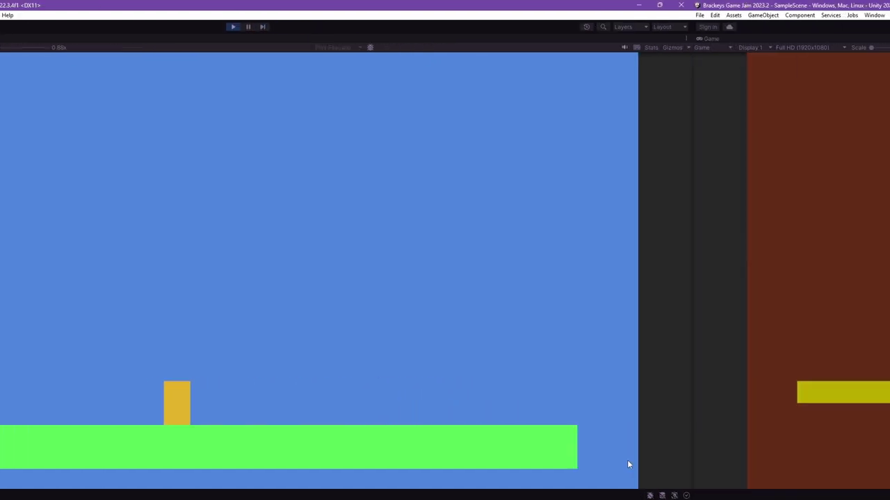
key(a)
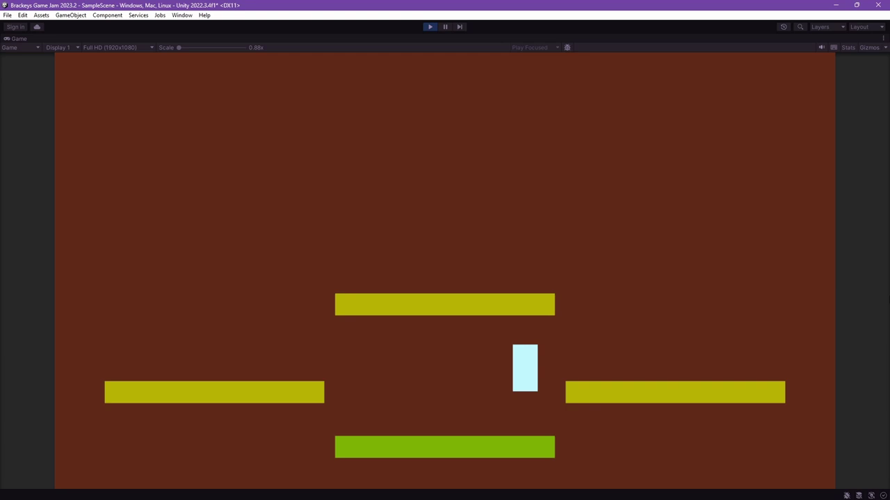
key(space)
key(d)
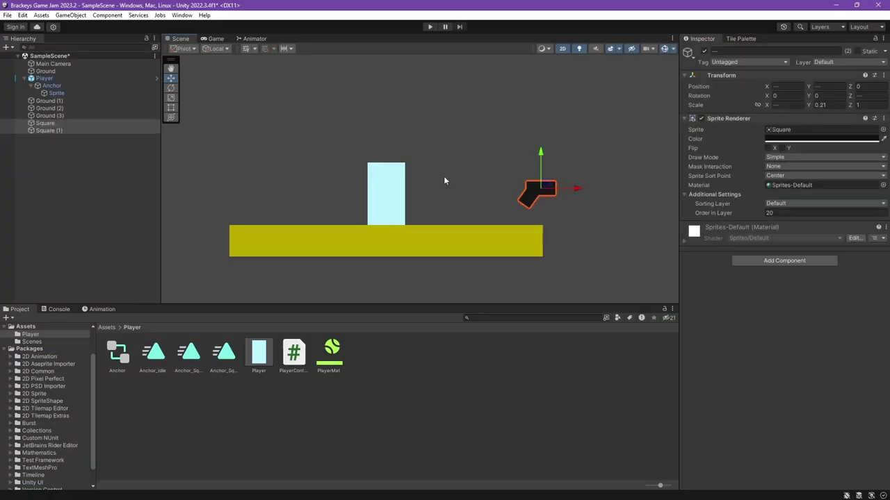
Attach the gun to the light-blue player box, then play, moving and firing a projectile
drag(546, 187, 416, 189)
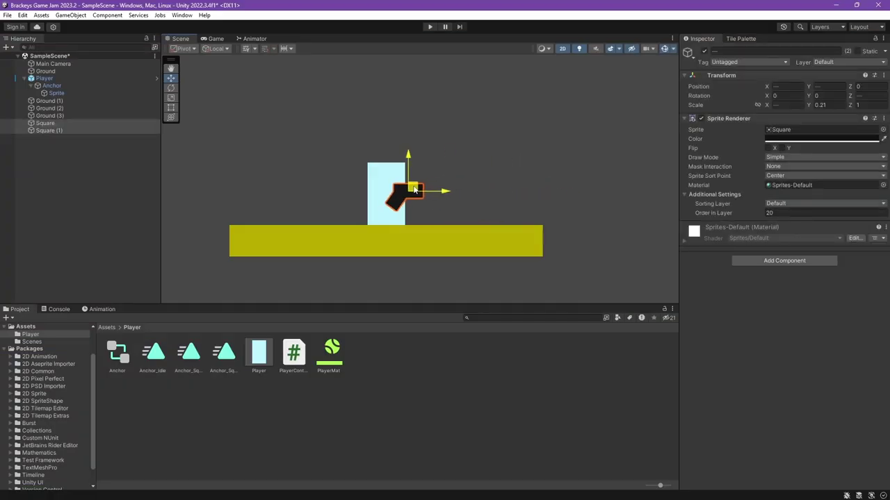
key(ctrl+p)
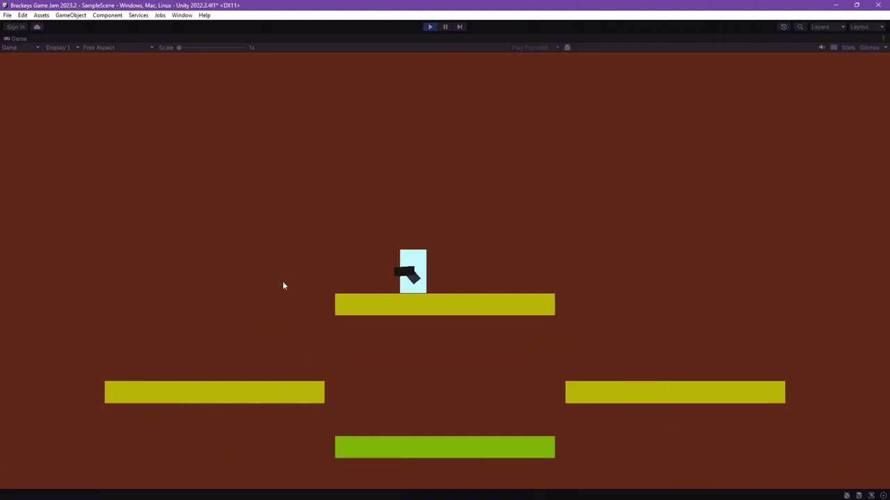
key(d)
click(664, 311)
key(a)
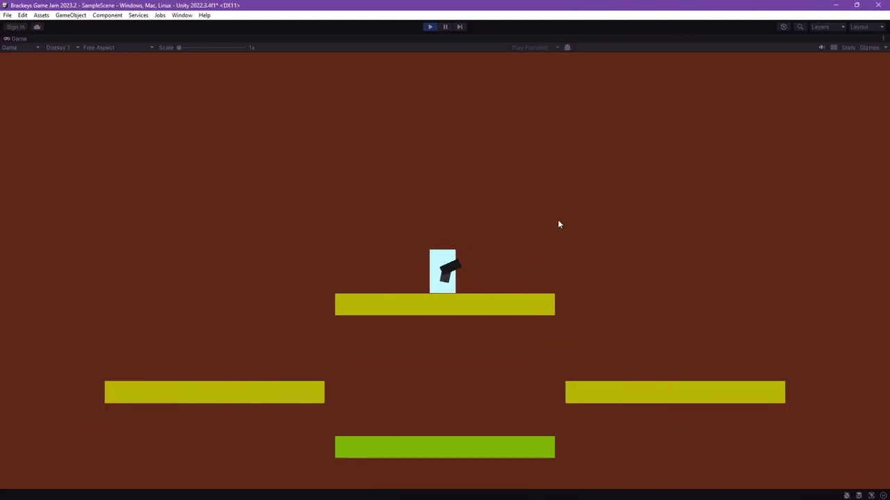
key(space)
Keep firing blue projectiles left and right while jumping across the platforms
click(261, 317)
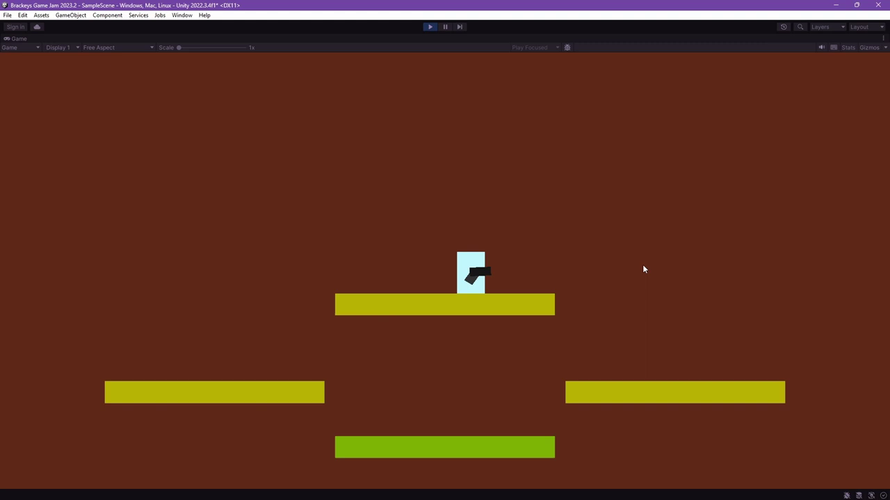
click(660, 270)
key(space)
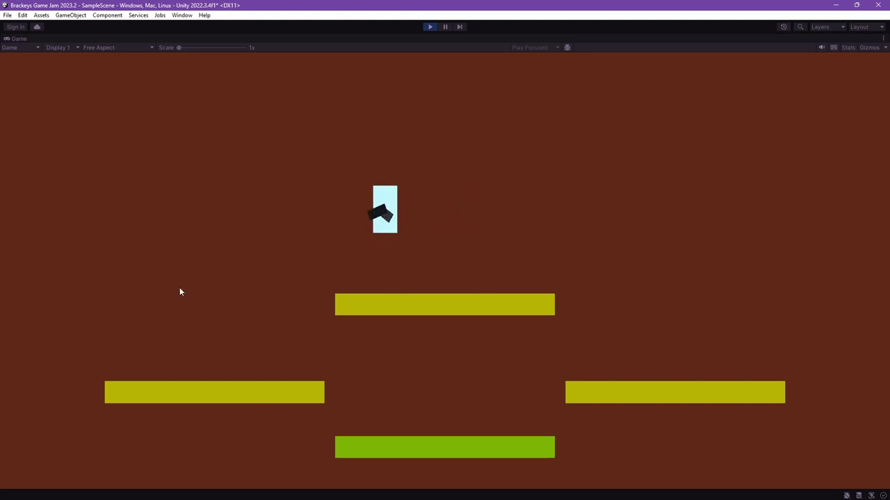
key(d)
key(space)
key(a)
click(521, 288)
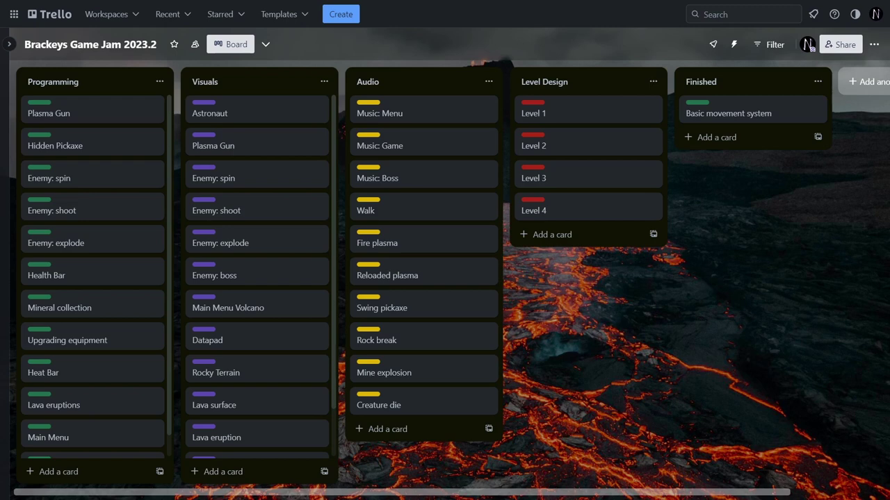
scroll(234, 379, down, 1)
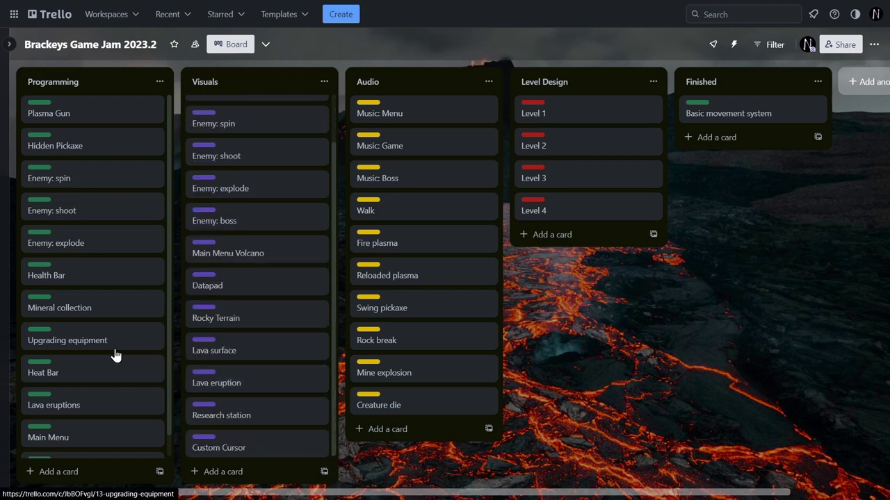
scroll(69, 351, down, 1)
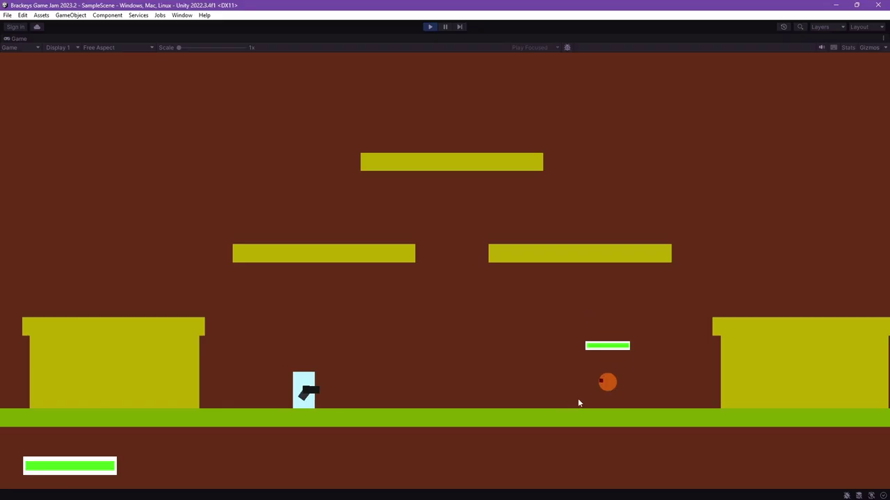
Move the player back and forth along the floor and jump over the orange orb enemy
key(d)
key(a)
key(d)
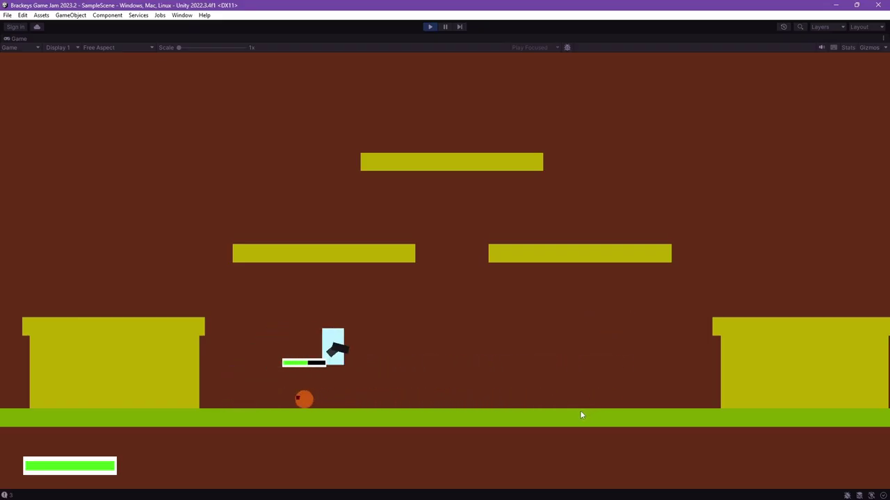
key(a)
key(d)
key(space)
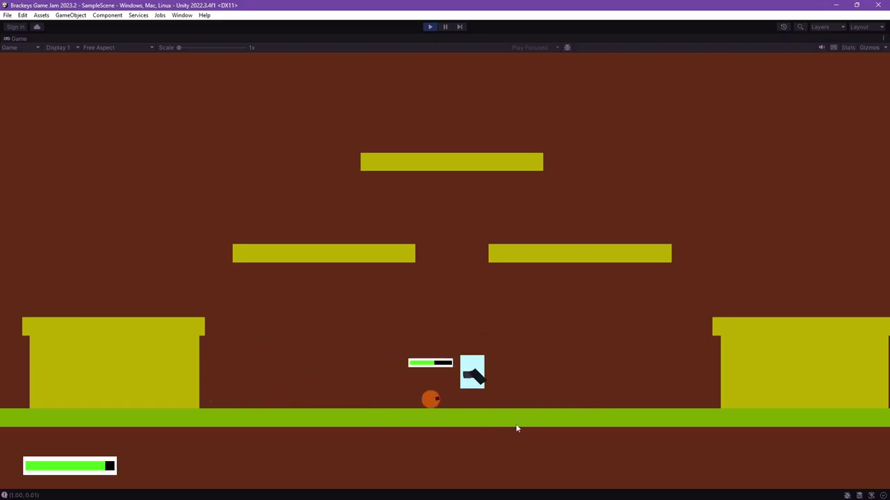
key(a)
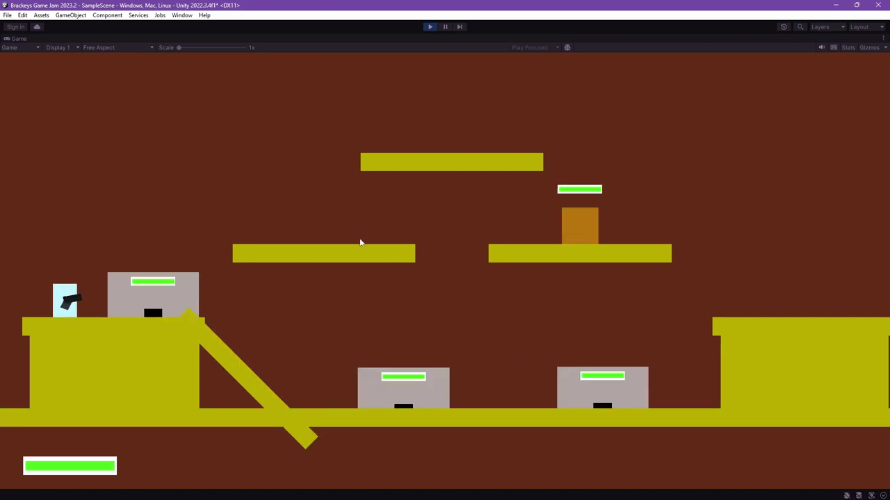
Jump off the left platform over the ramp and destroy the middle grey box enemy
key(d)
key(a)
key(d)
key(space)
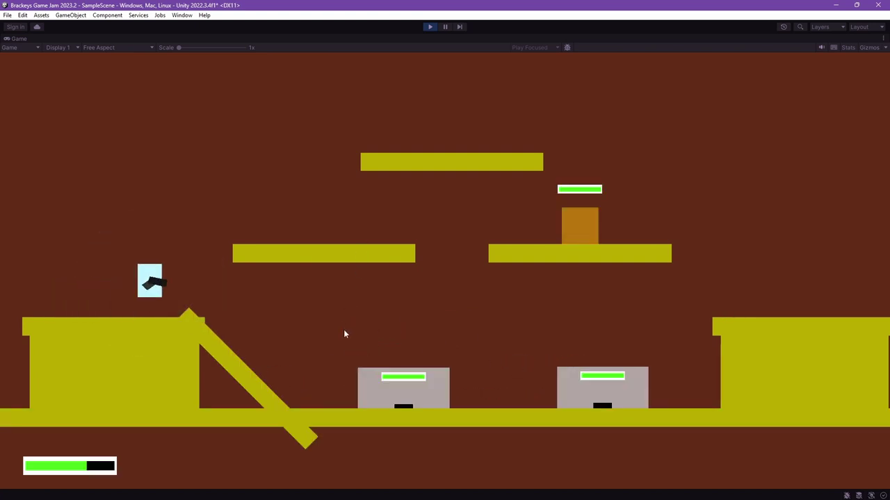
key(d)
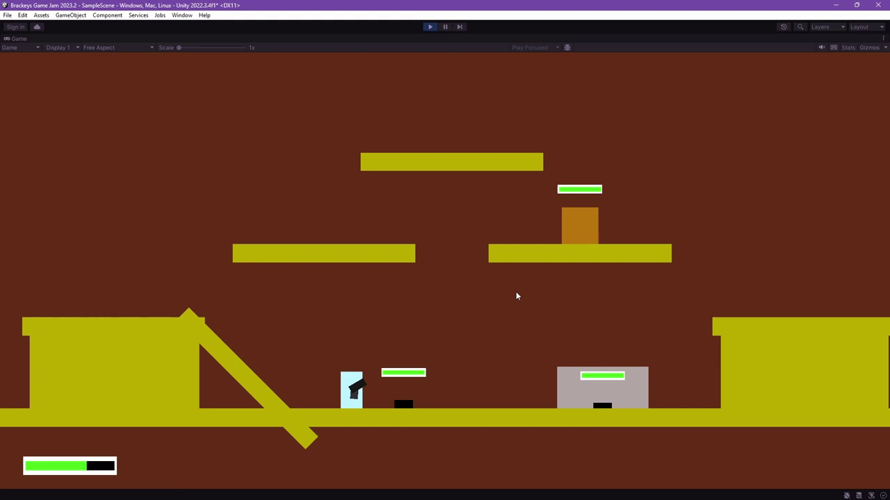
key(a)
key(d)
key(d)
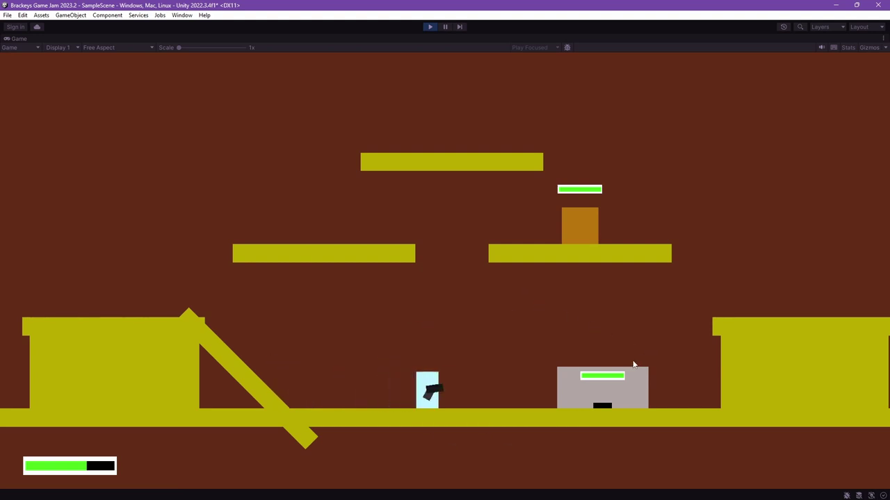
key(a)
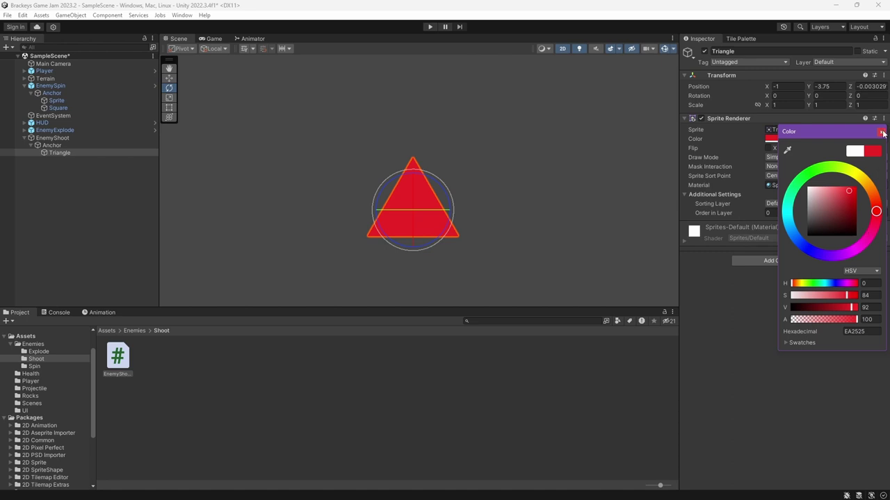
Rotate the red Triangle to about -180° Z so it points downward, then run the game
click(881, 132)
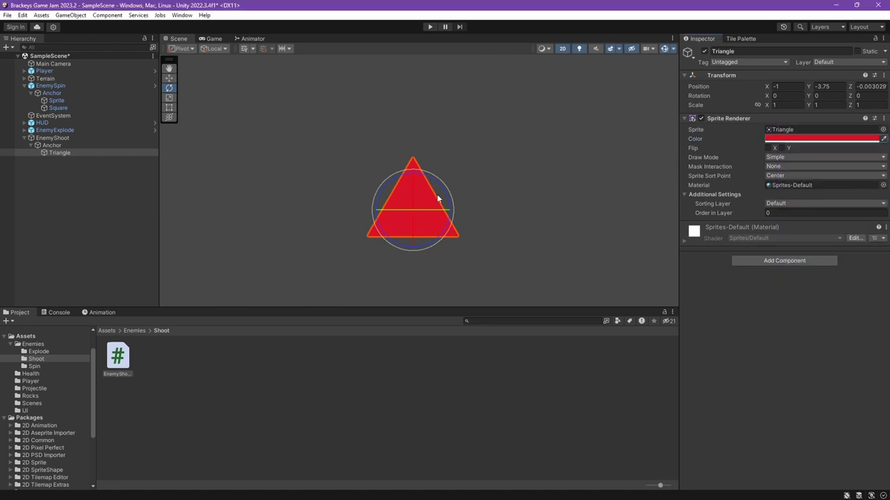
drag(389, 190, 577, 166)
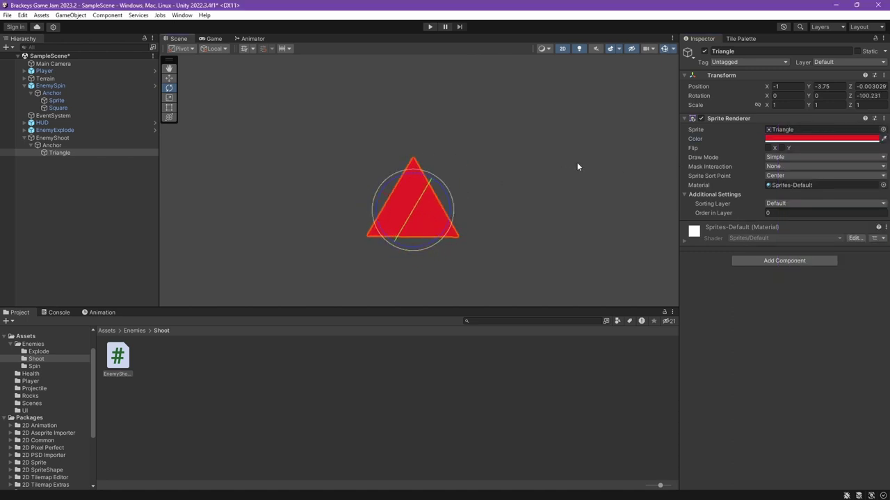
drag(404, 174, 480, 170)
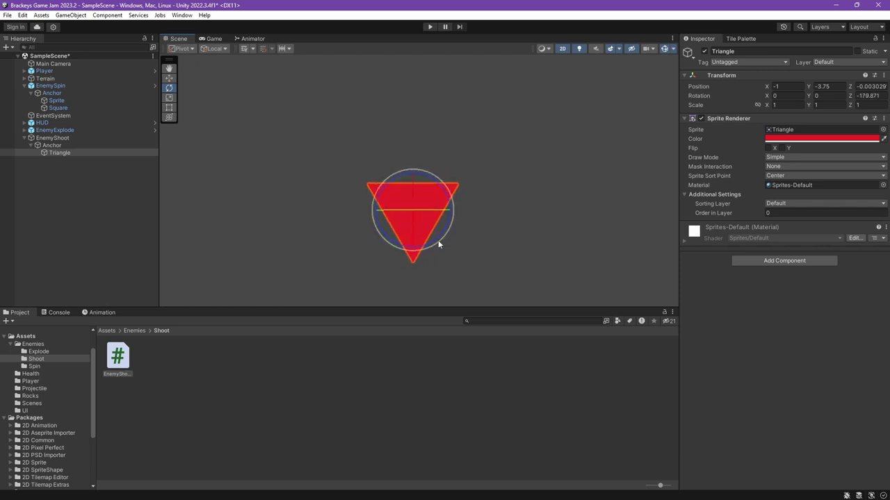
key(ctrl+p)
Drop off the ledge, jump onto the middle platform and shoot the orange box enemy
key(a)
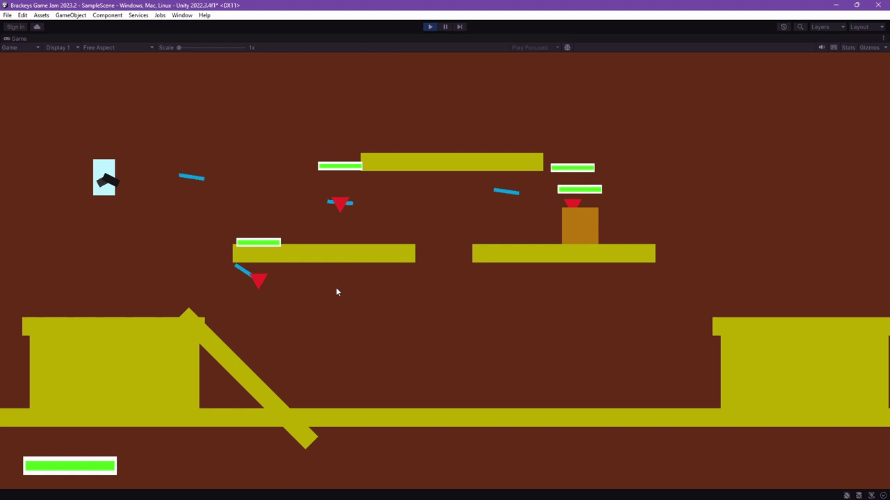
key(space)
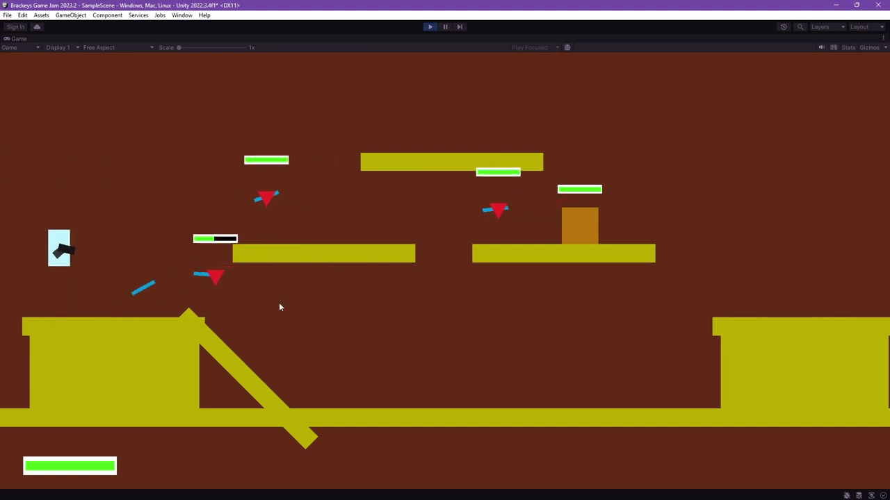
key(d)
key(space)
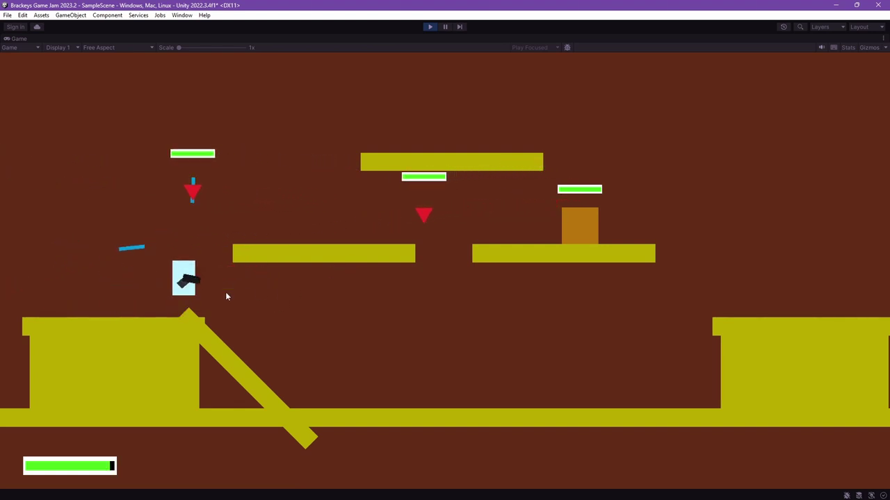
key(d)
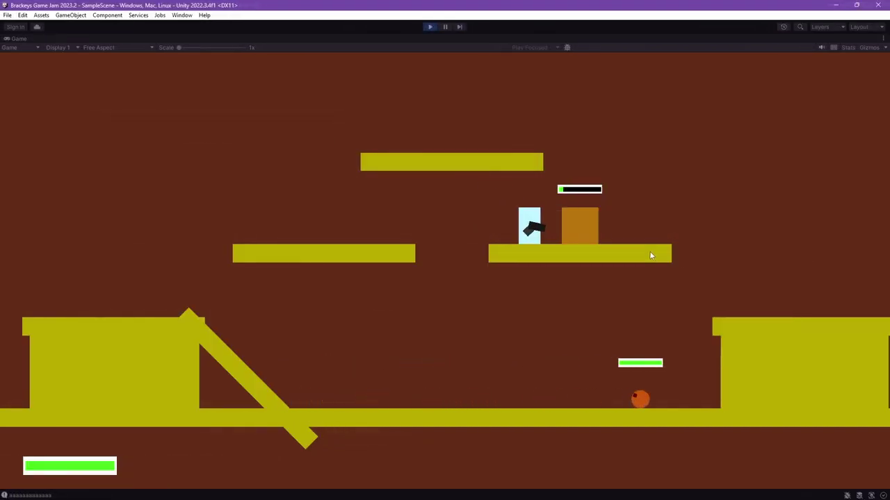
click(651, 256)
key(d)
key(d)
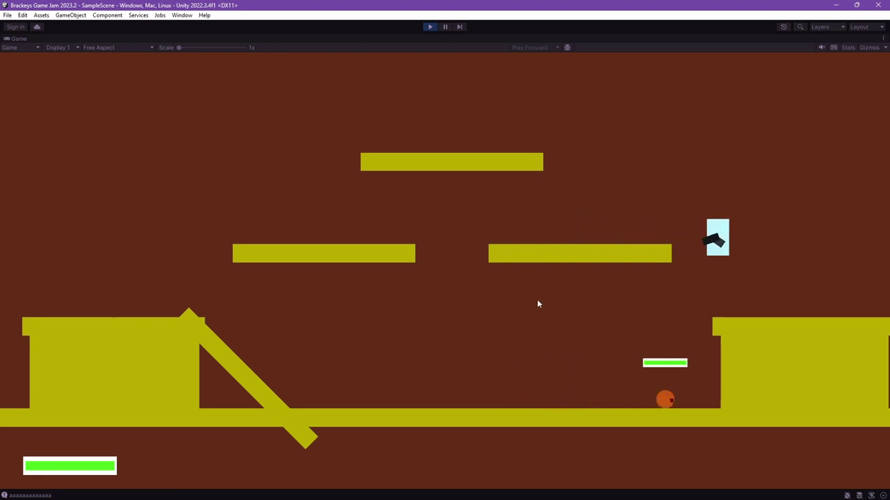
Walk off the platform and jump back up onto the left platform
key(a)
key(a)
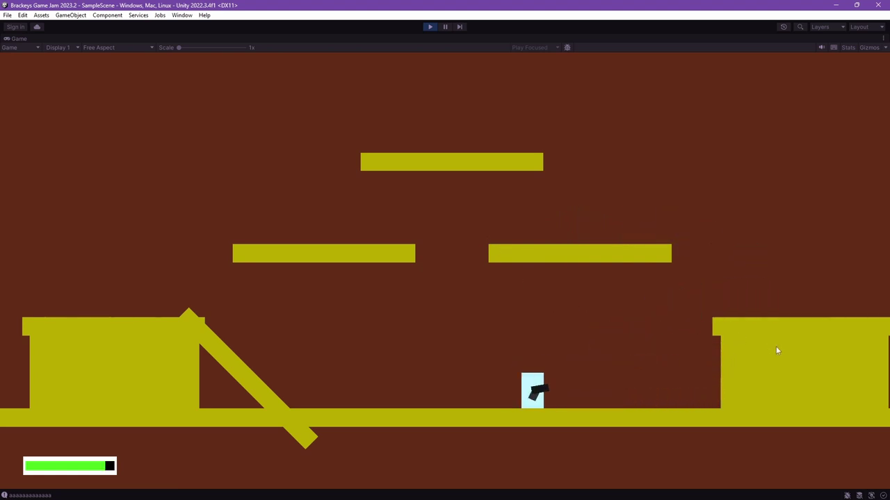
key(d)
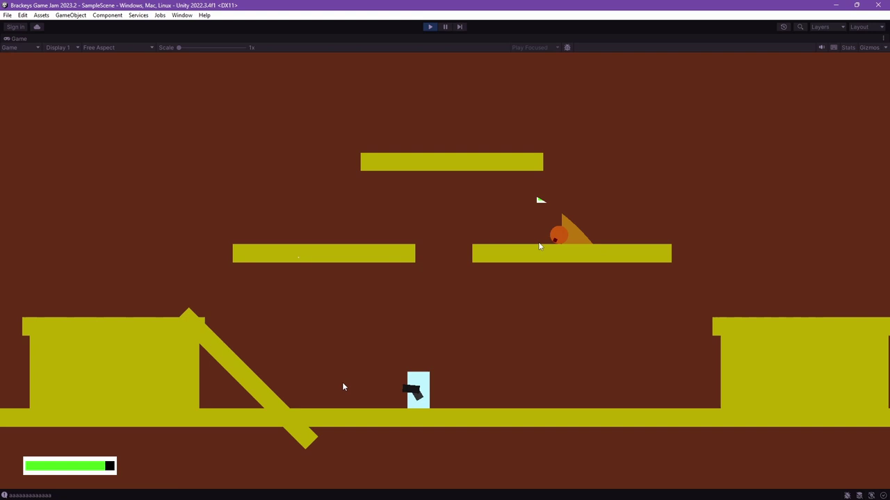
key(space)
key(a)
key(space)
key(d)
Shoot the red triangle enemy and other enemies while jumping onto the right platform
click(582, 240)
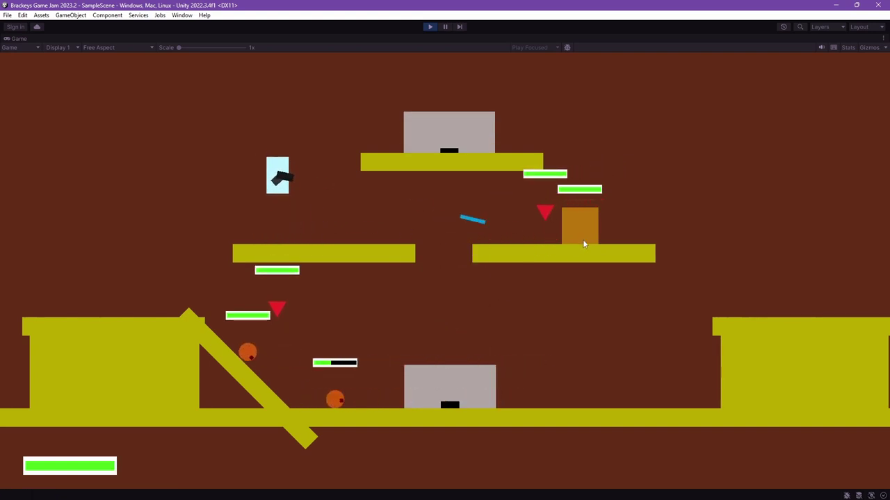
key(a)
key(space)
click(570, 230)
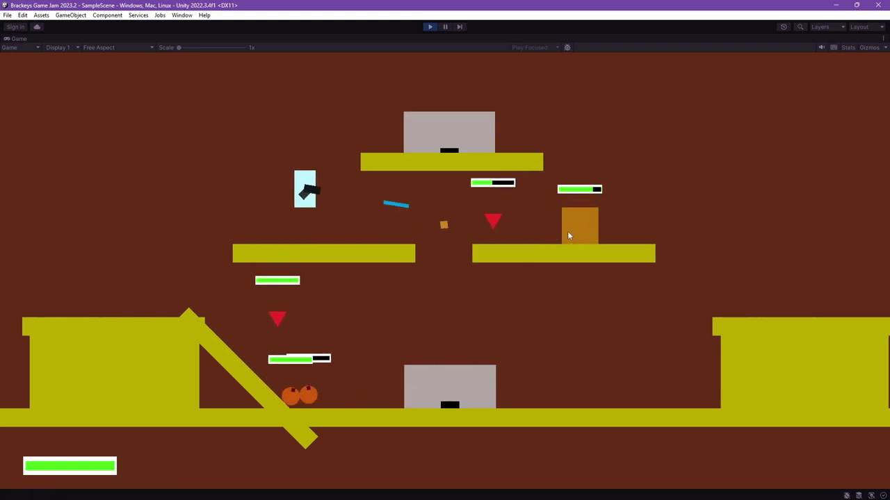
key(d)
key(space)
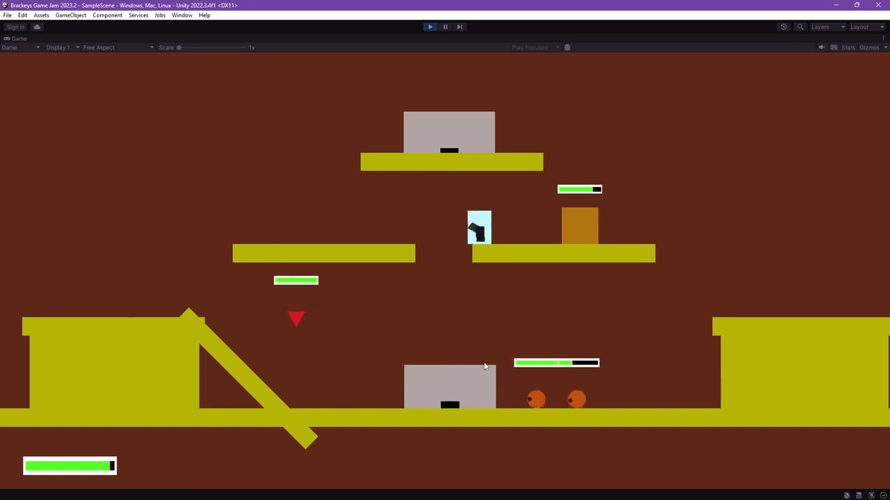
key(a)
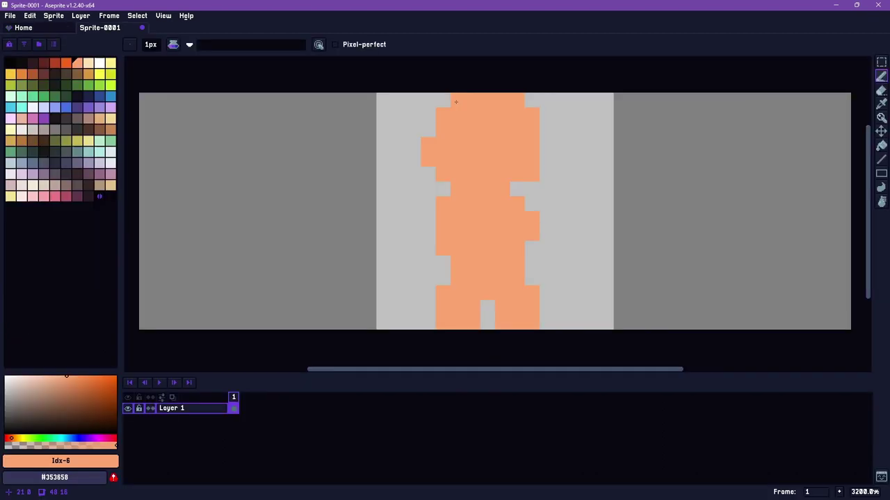
Erase the figure's top-left body pixels and add Layer 2 to the 48×16 sprite
key(e)
drag(458, 99, 427, 130)
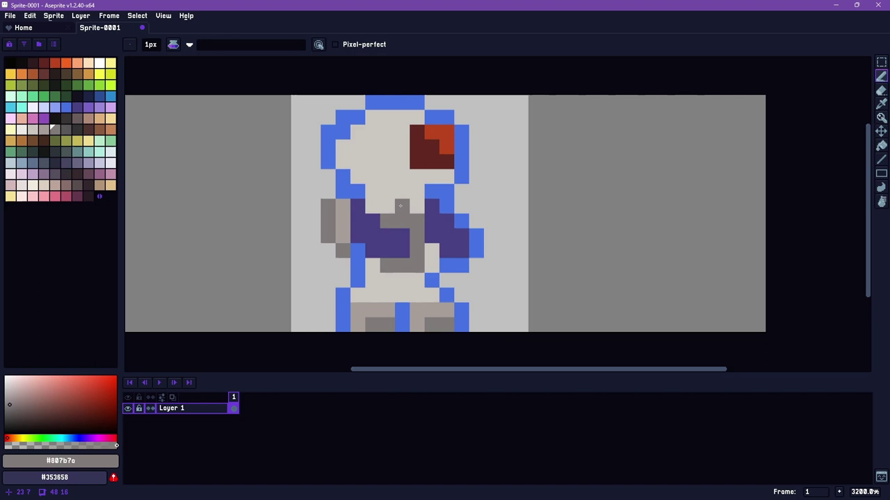
key(shift+n)
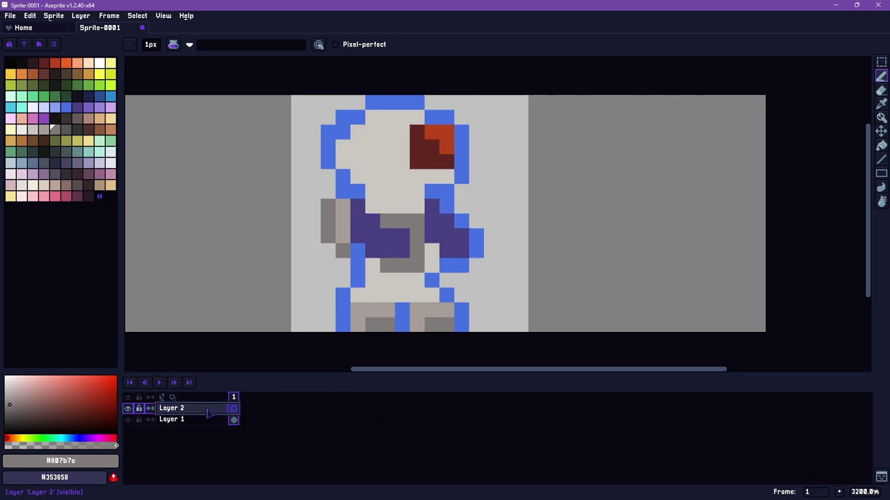
right_click(208, 412)
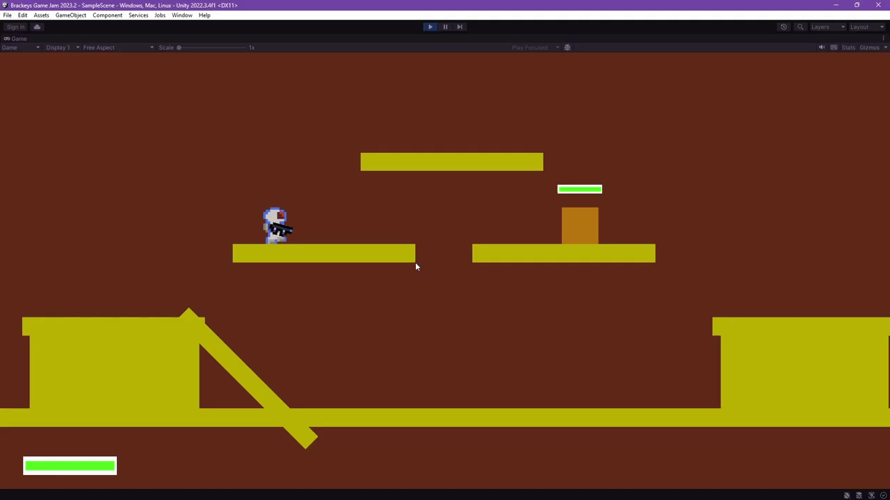
Playtest the new helmeted player sprite, walking, jumping and shooting the orange box enemy
key(d)
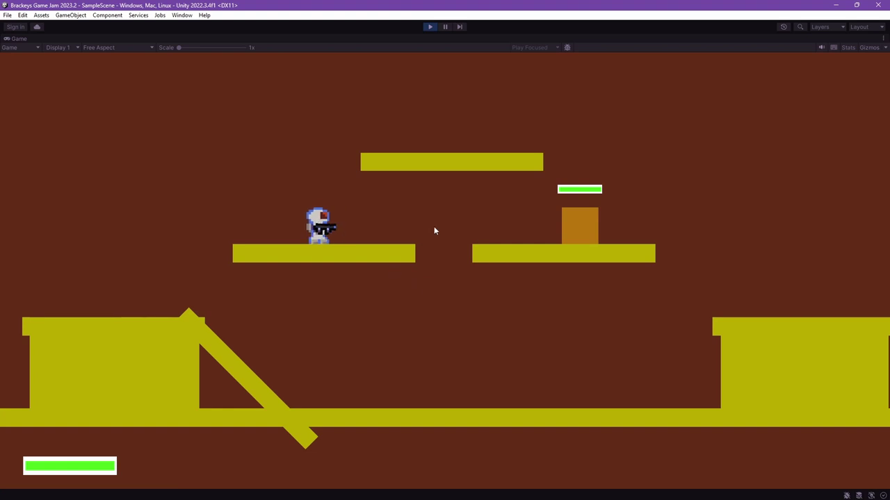
key(a)
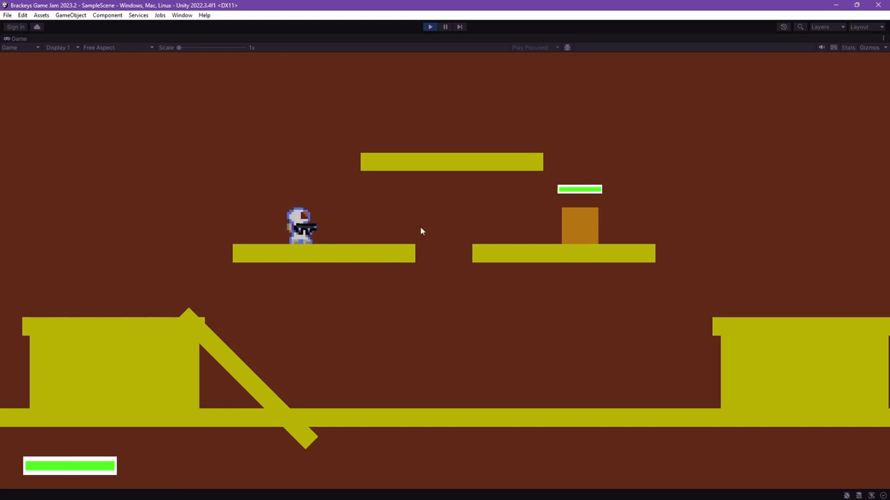
click(419, 226)
key(space)
key(d)
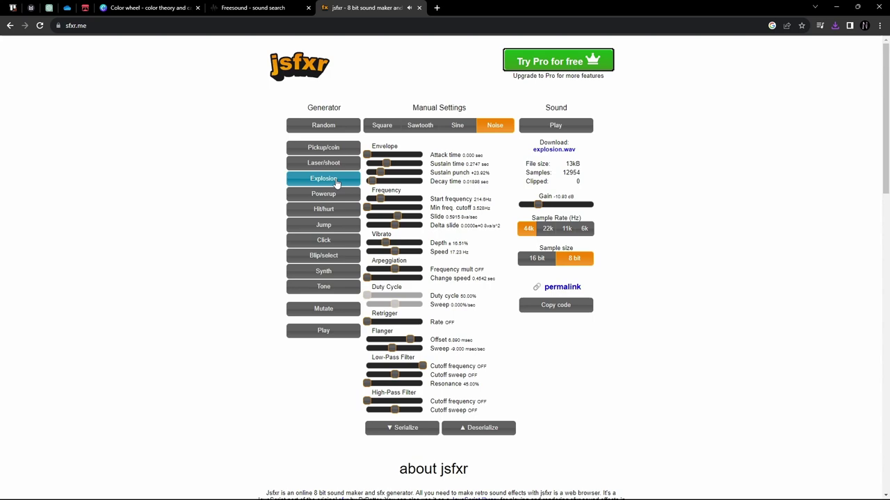
Generate several Explosion sound effect variations in jsfxr
click(335, 181)
click(335, 180)
click(259, 7)
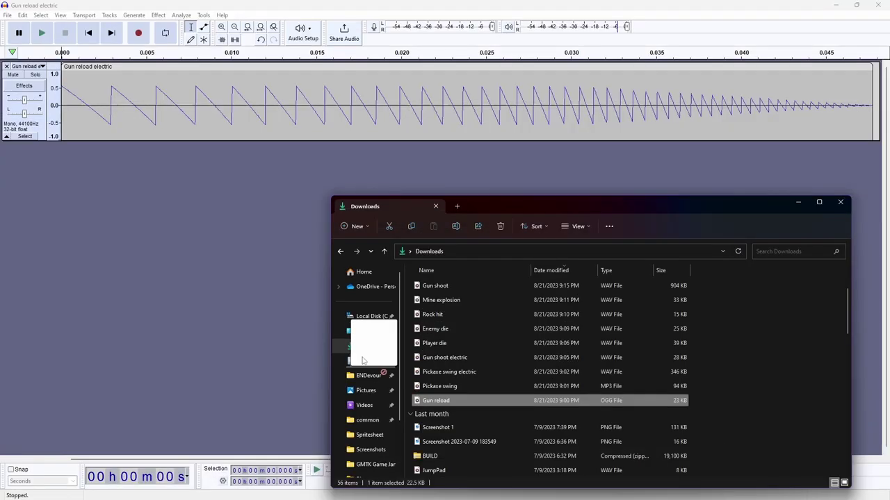
Load a sound into Audacity, preview a Bass and Treble tweak, and select the eight sound files
drag(375, 361, 90, 209)
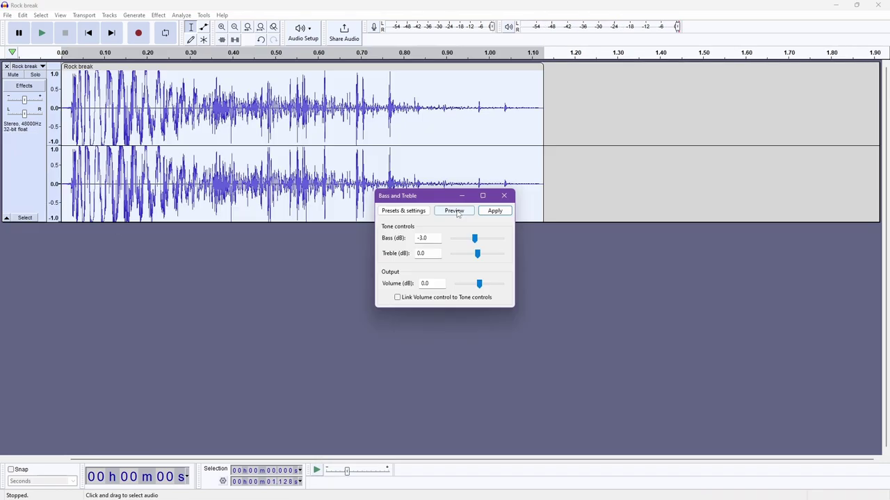
click(454, 211)
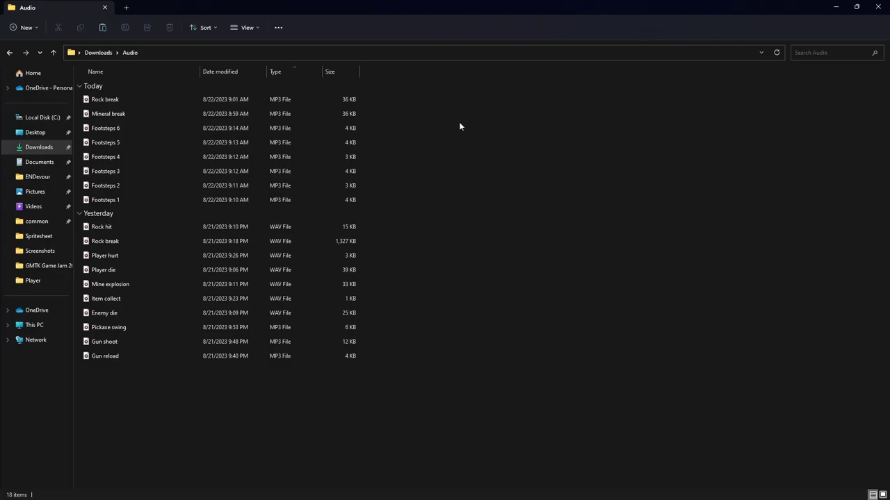
click(417, 86)
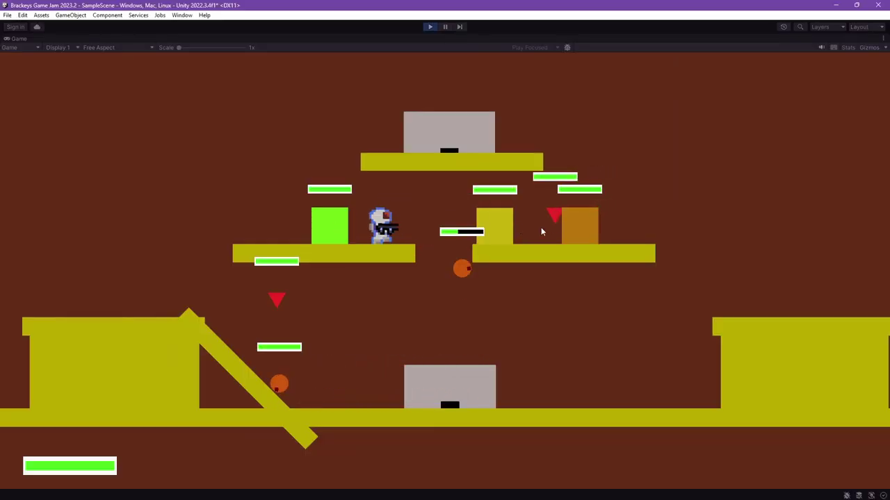
Run the player left off the middle platform and fire a shot at the enemies
key(a)
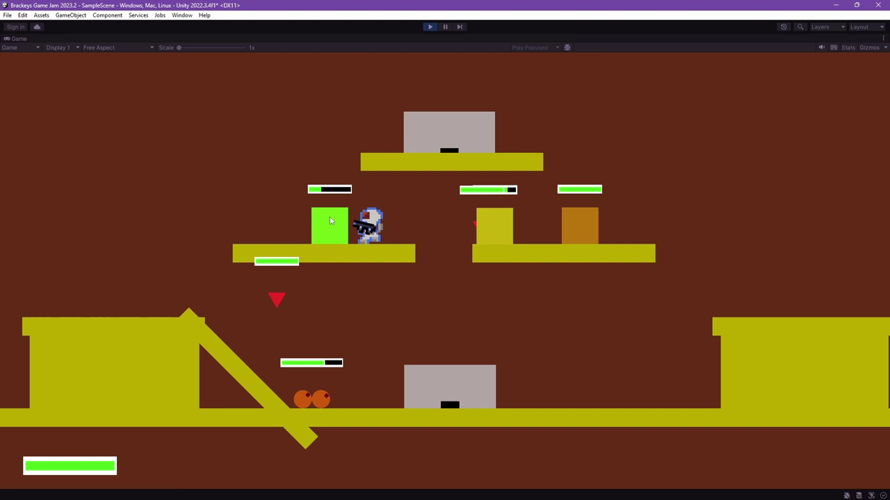
key(a)
click(446, 286)
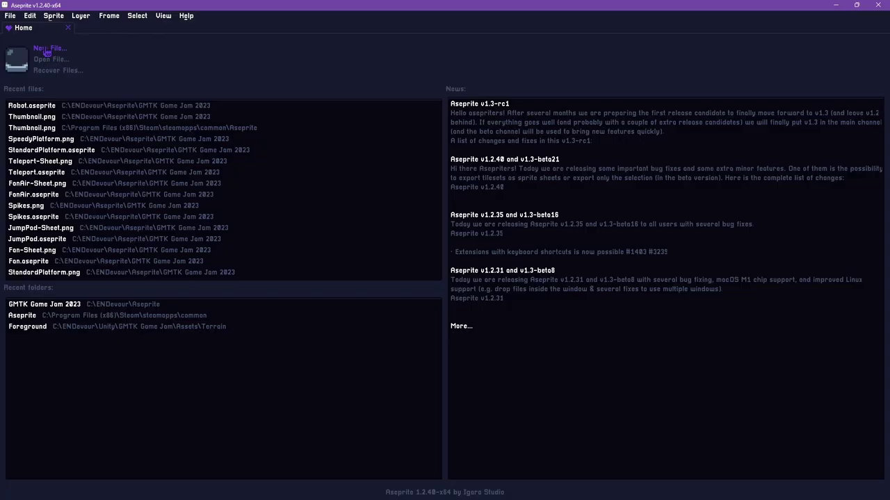
click(49, 48)
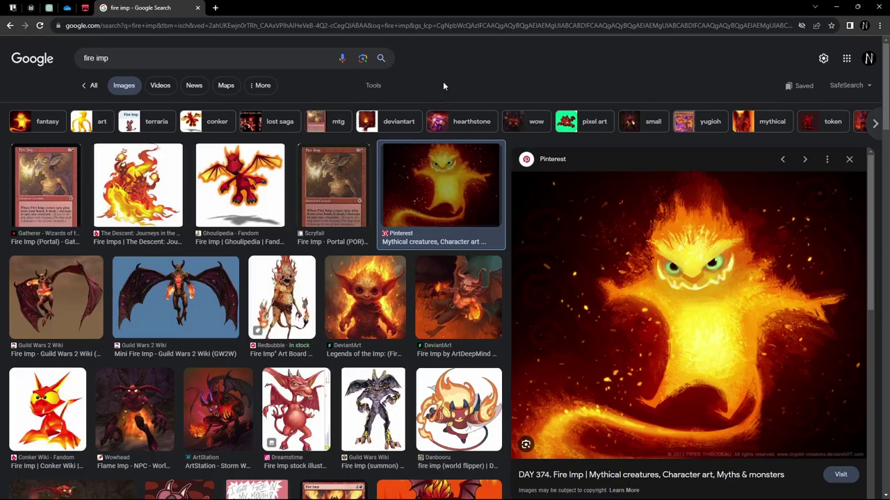
Open the Legends of the Imp fire imp image in the preview panel
click(375, 309)
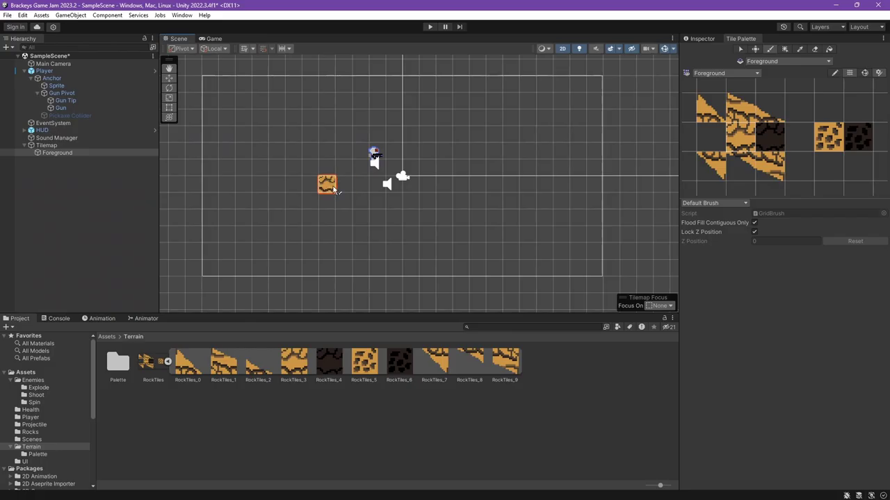
Paint cracked orange rock tiles along the platform path on the tilesheet canvas
mouse_move(334, 189)
mouse_down()
mouse_move(408, 186)
mouse_move(446, 196)
mouse_move(467, 214)
mouse_move(341, 217)
mouse_up()
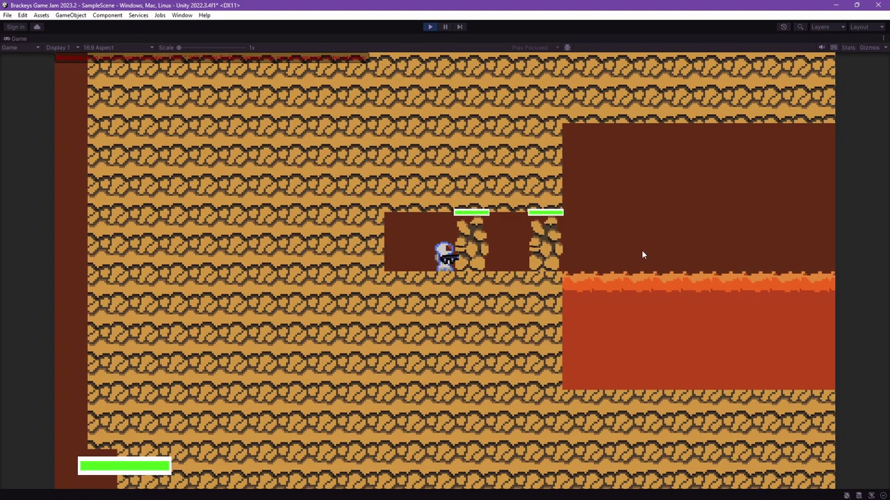
Attack the first rock repeatedly to break it
click(641, 255)
click(640, 256)
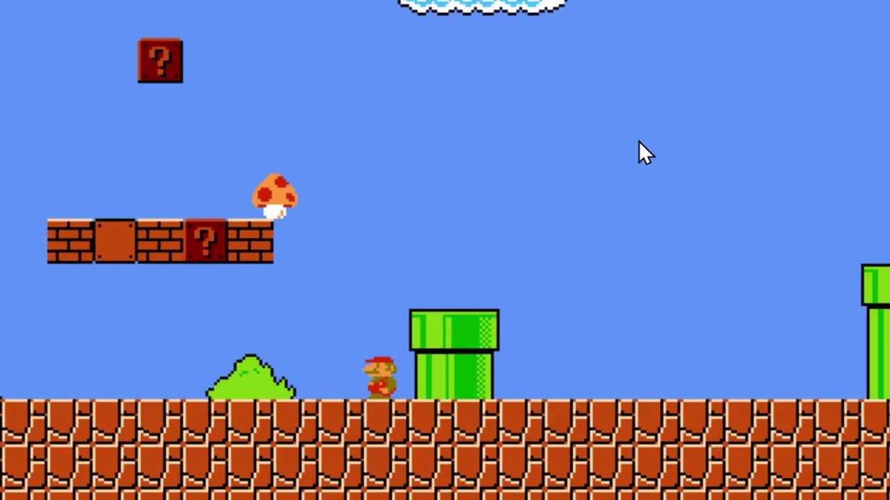
Continue the ChatGPT prompt asking what pyrite and olivine are used for
key(space)
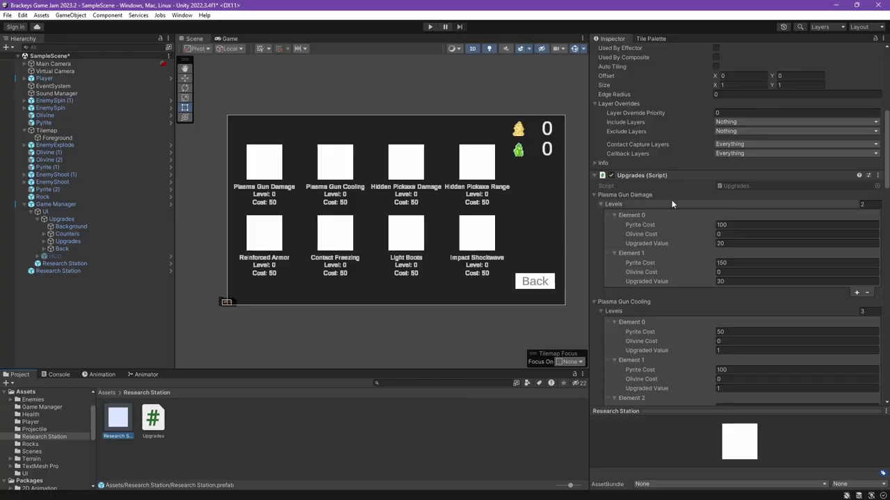
Start Play mode and walk the player right with a jump
scroll(671, 203, down, 10)
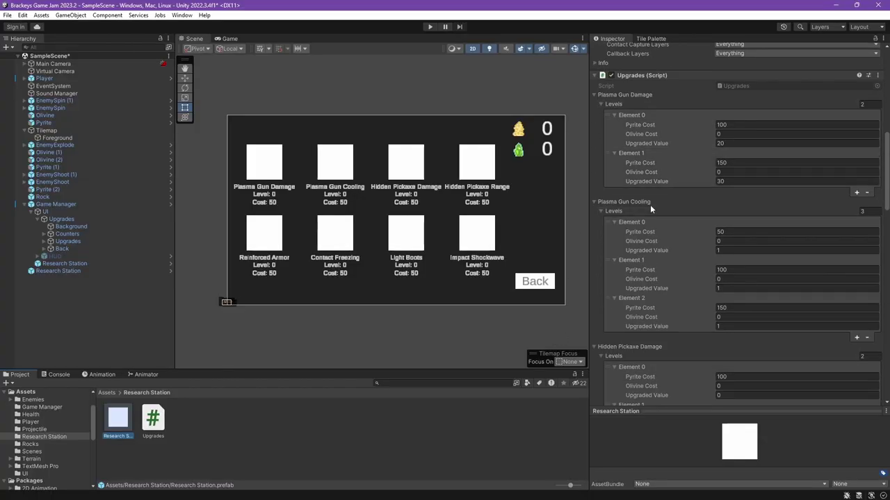
scroll(707, 250, down, 10)
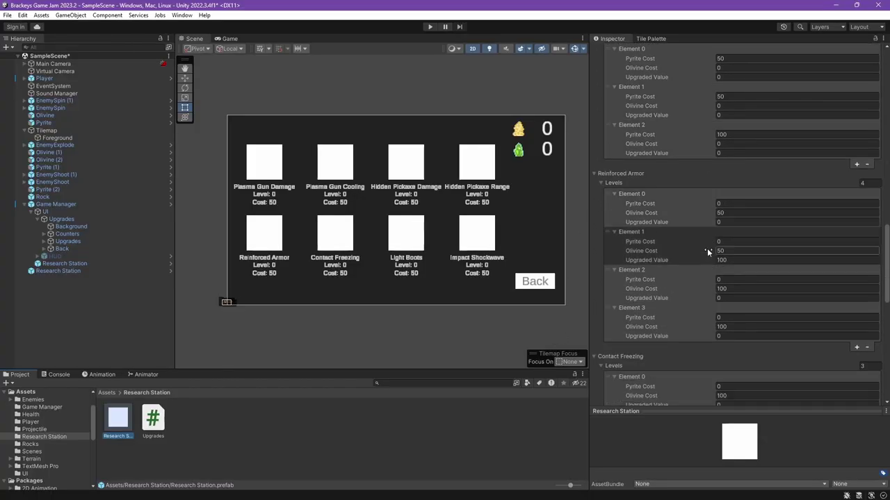
scroll(763, 283, down, 5)
key(ctrl+p)
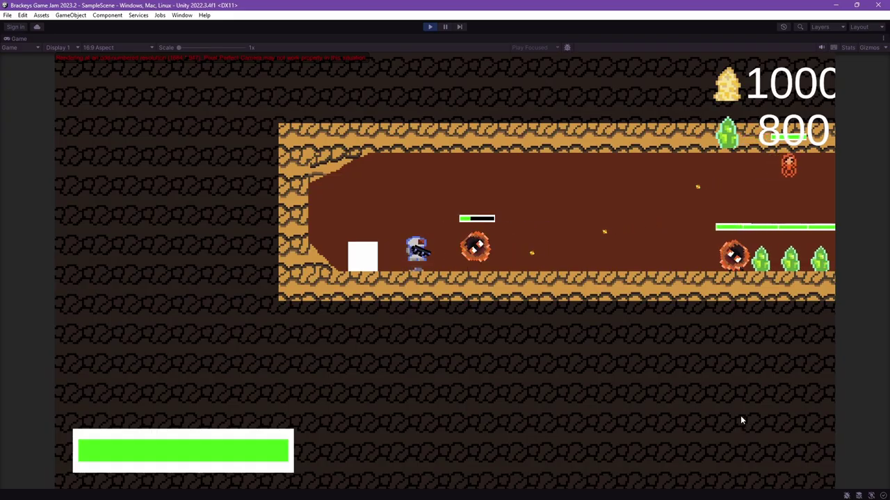
key(d)
key(space)
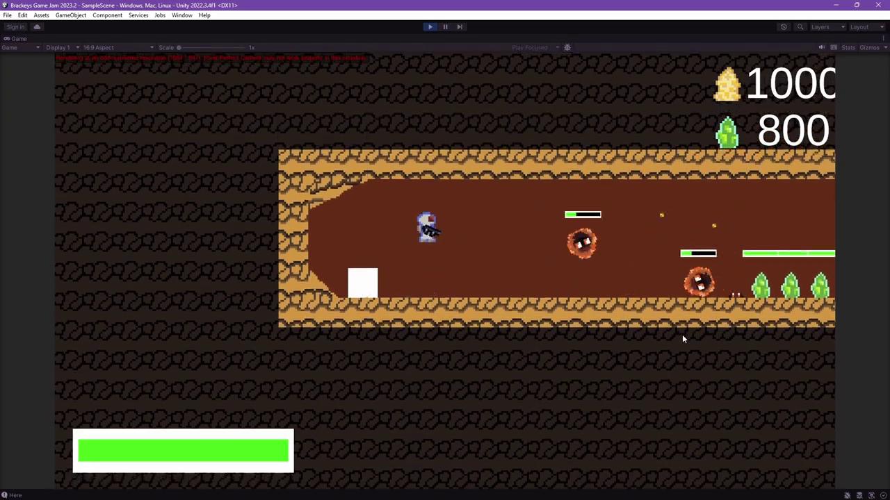
Move the player left and right around the checkpoint and the white block
key(a)
key(space)
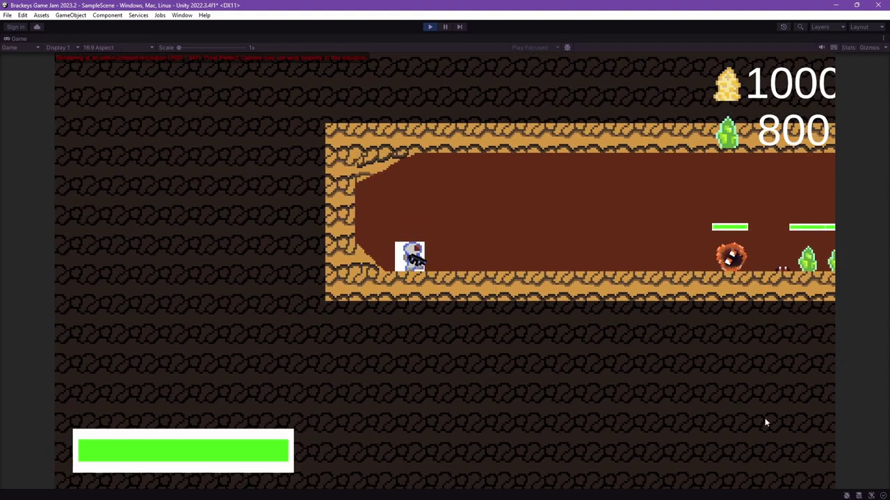
key(d)
key(a)
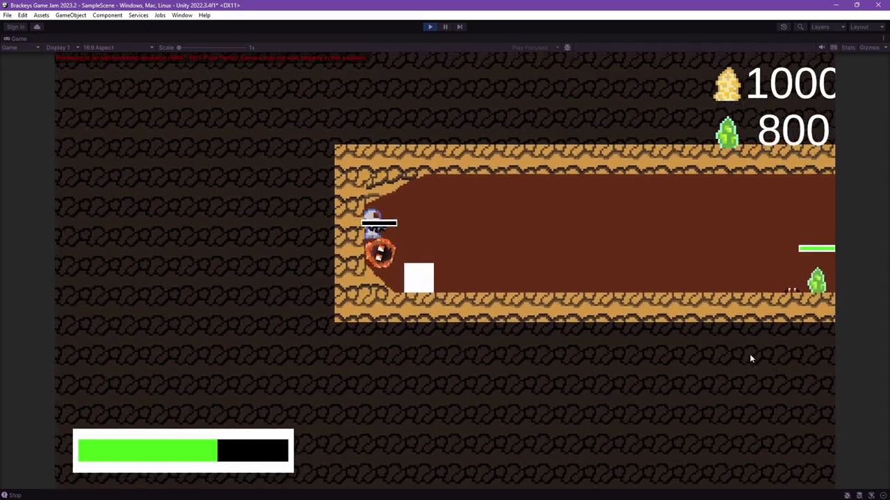
key(d)
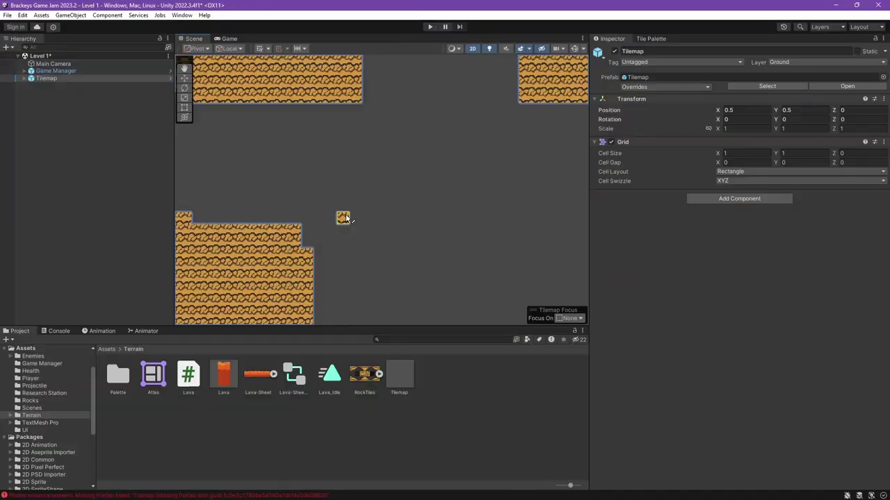
Fill the gap with one rock tile, lower Lava (1)–(4) by one unit, and start Level 1
click(386, 223)
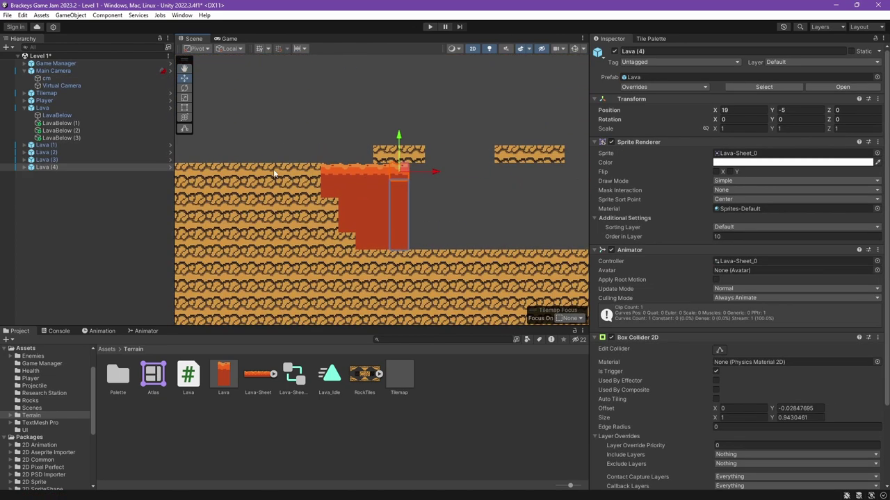
shift+click(81, 144)
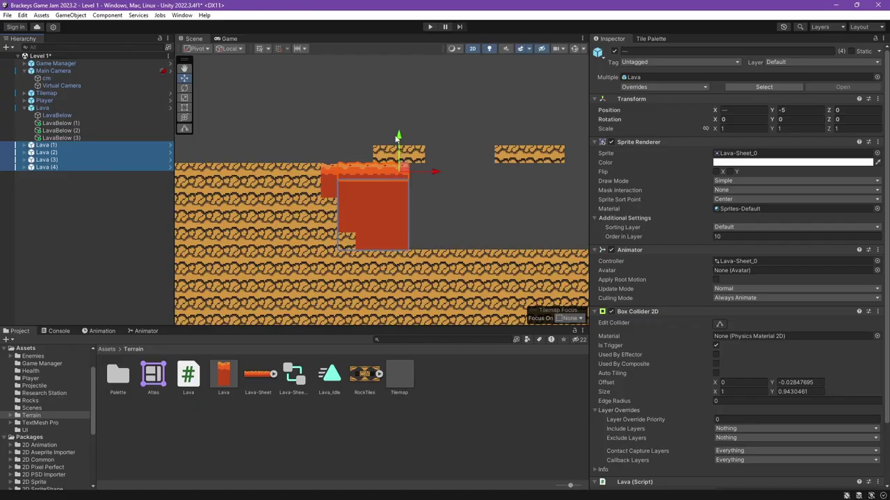
drag(397, 138, 399, 154)
key(ctrl+p)
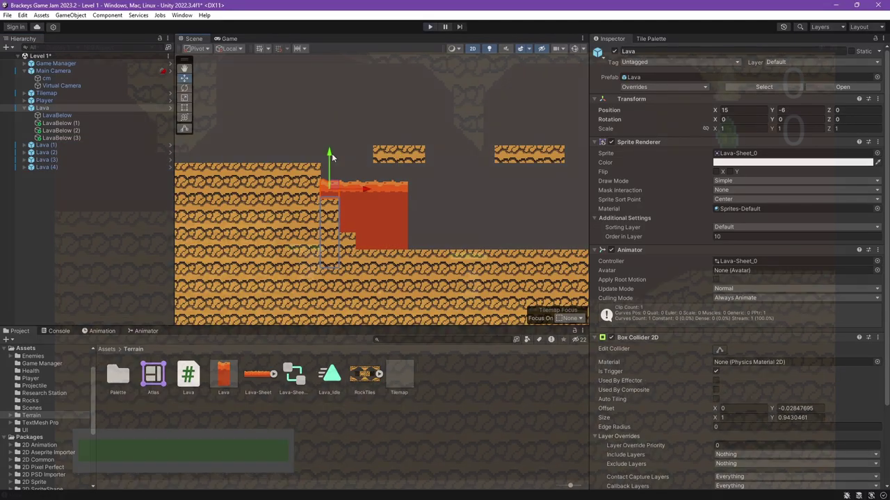
Run the player left and back right through Level 1 in Play mode
key(a)
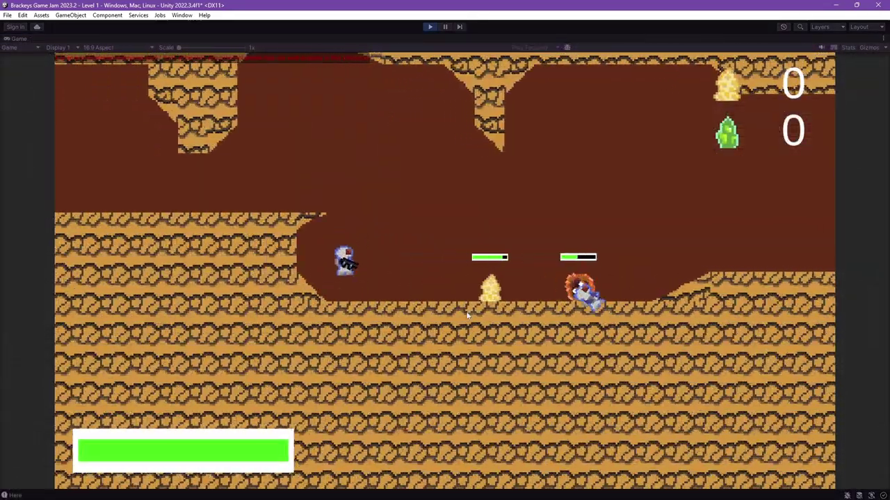
key(d)
key(a)
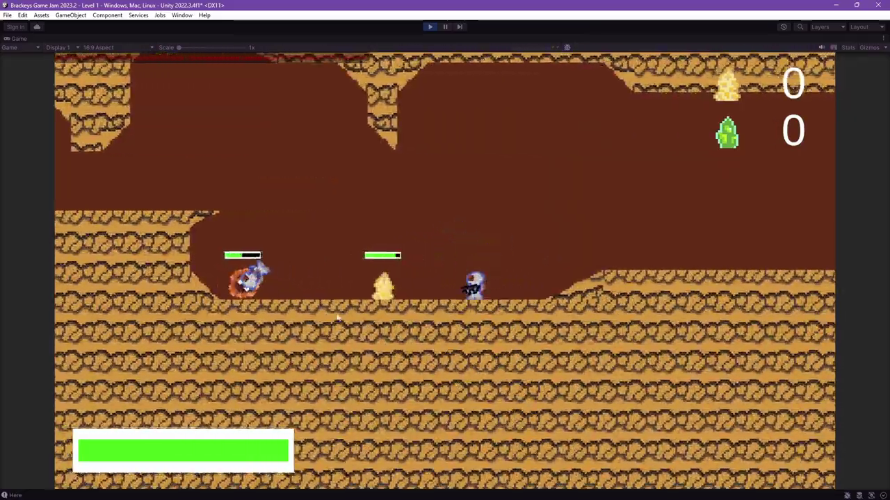
key(d)
key(d)
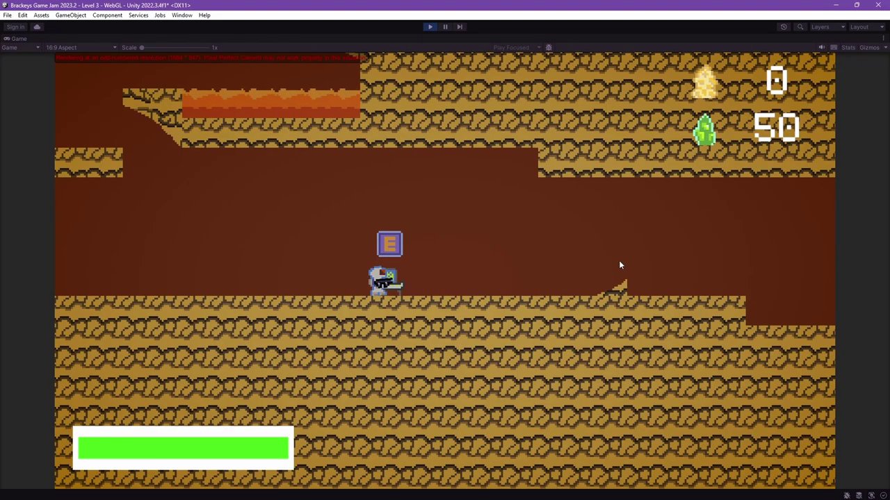
Open the station's upgrade shop with E and buy one level of Plasma Gun Cooling
key(e)
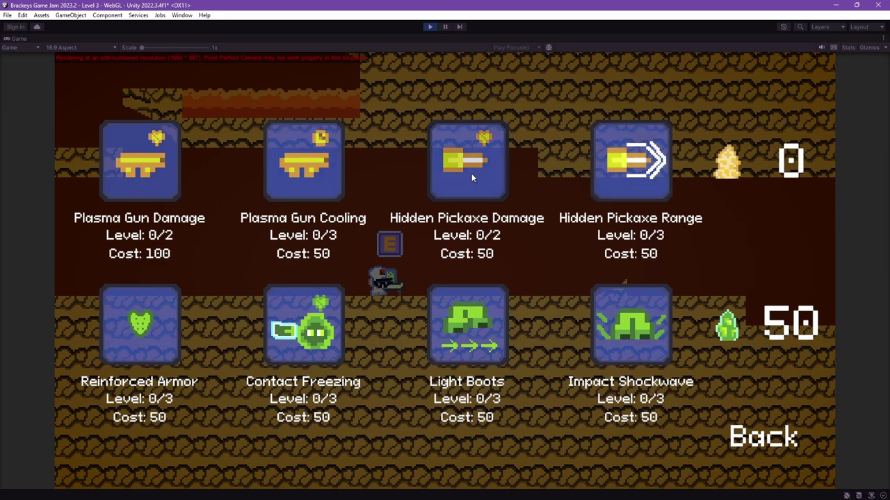
click(304, 176)
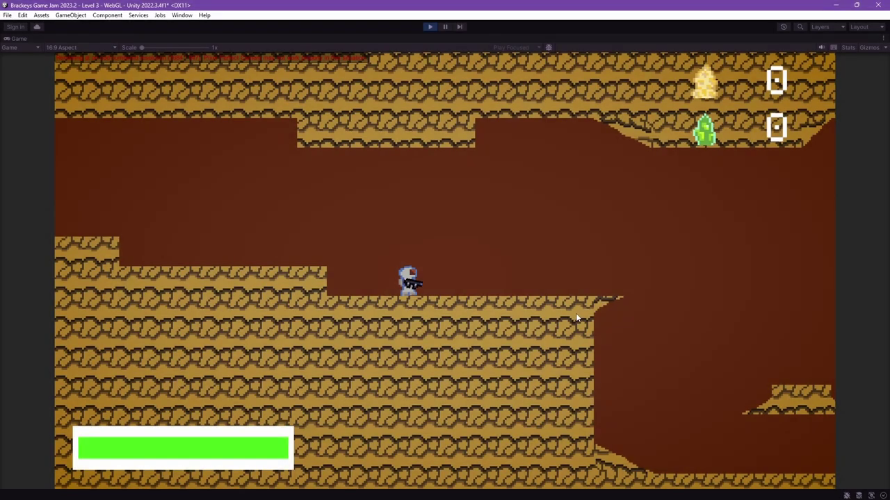
Walk right off the ledge into the boss area and shoot the middle rock enemy
key(d)
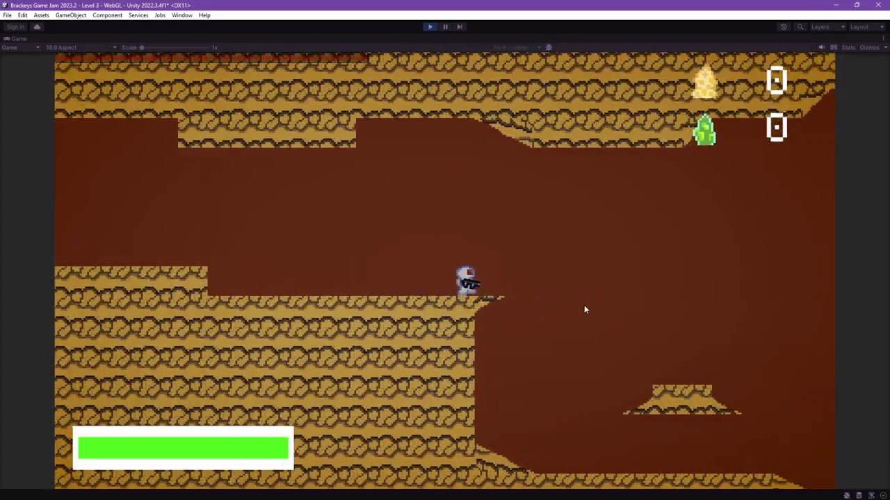
key(d)
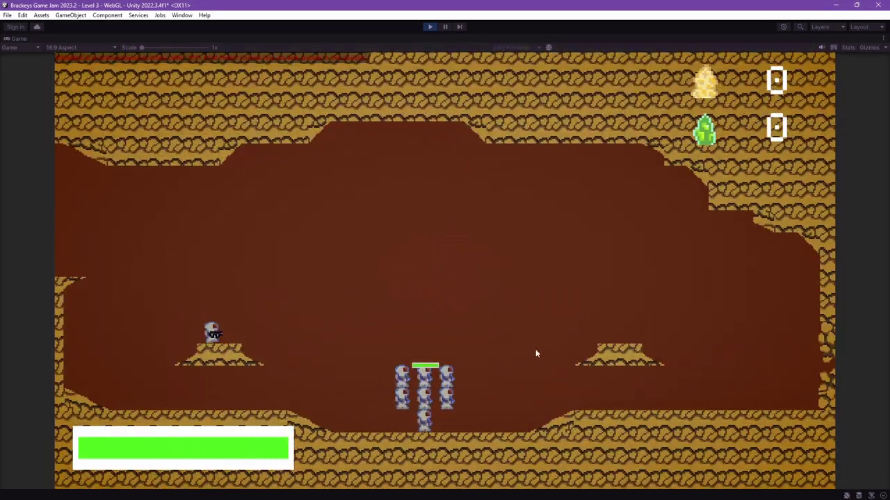
key(d)
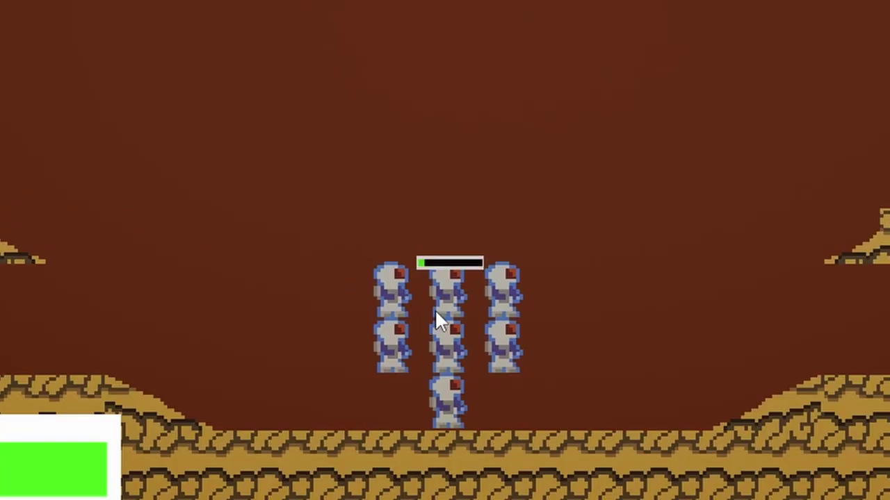
click(434, 308)
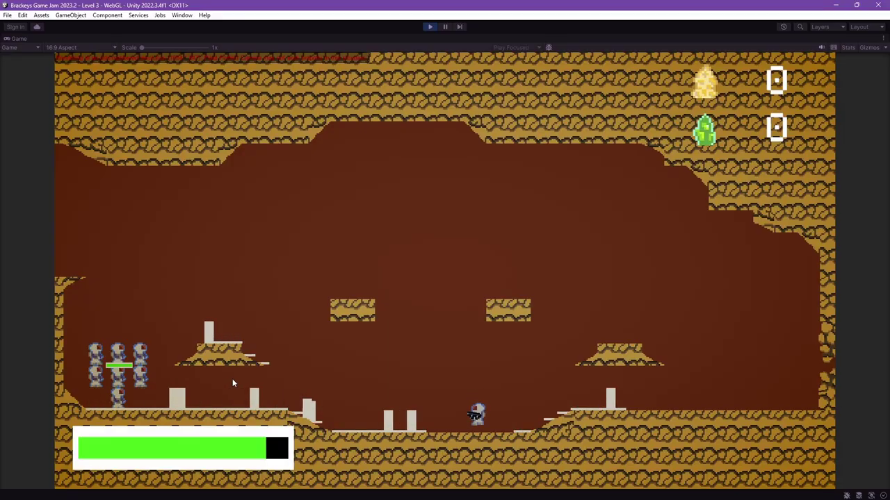
Jump left, then jump up and to the right to dodge the enemy stack
key(Left)
key(space)
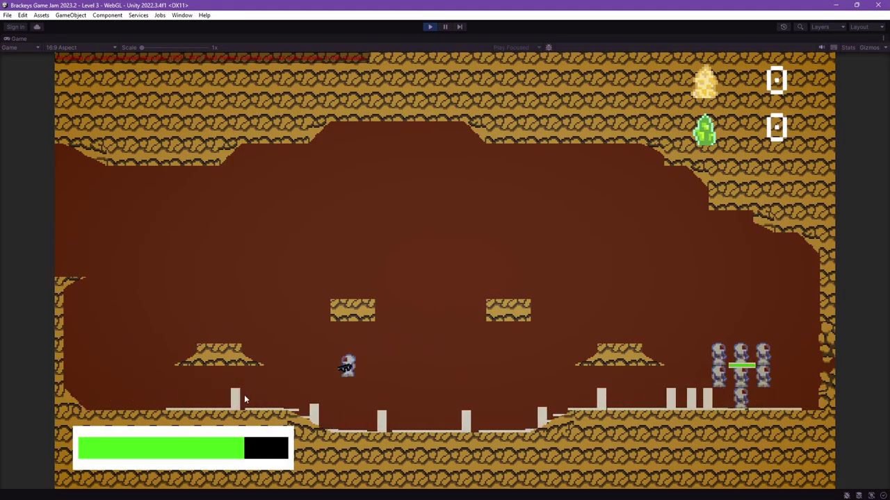
key(Right)
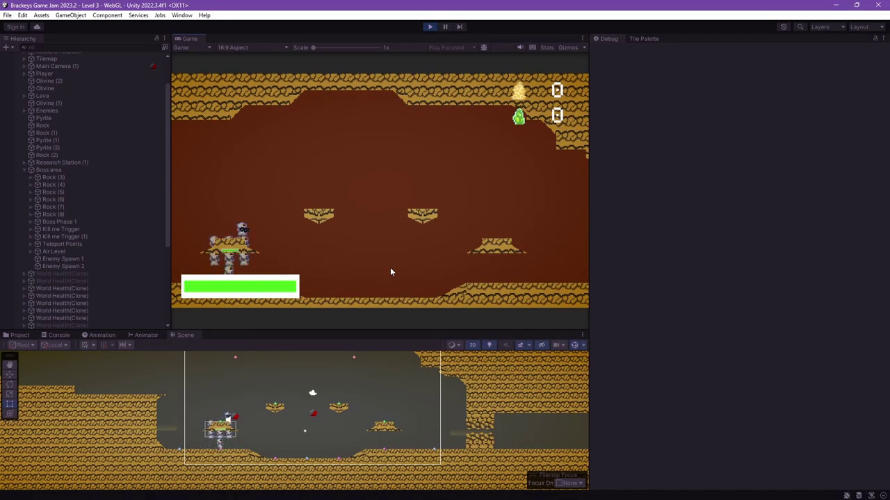
Move left, jump, then move right between platforms to finish the rock enemies
key(a)
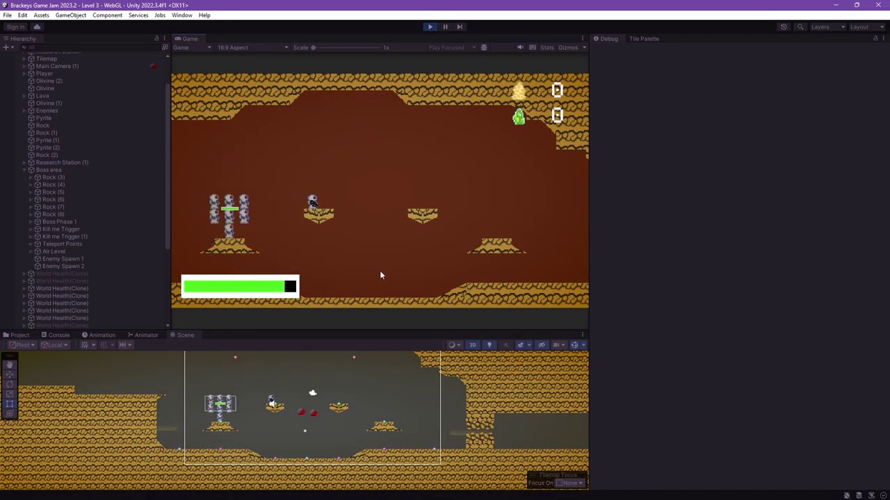
key(space)
key(d)
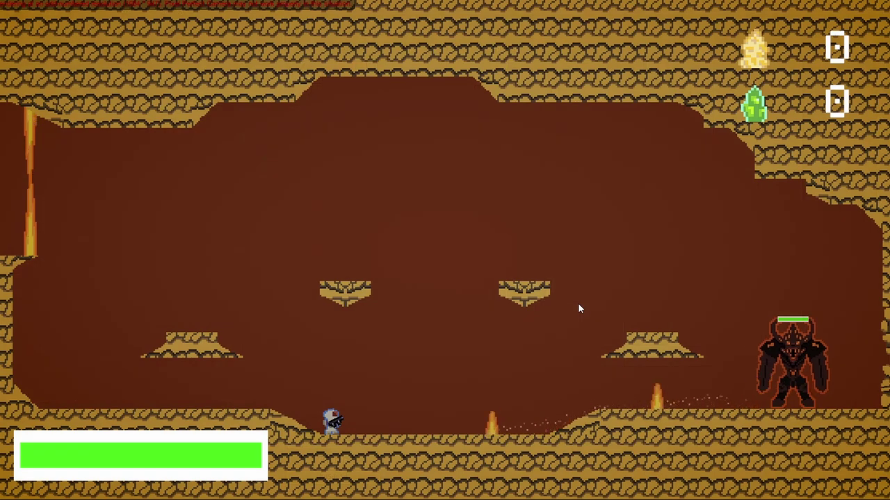
Walk right toward the Demon King, shoot it, and turn to face it
key(d)
click(763, 377)
key(d)
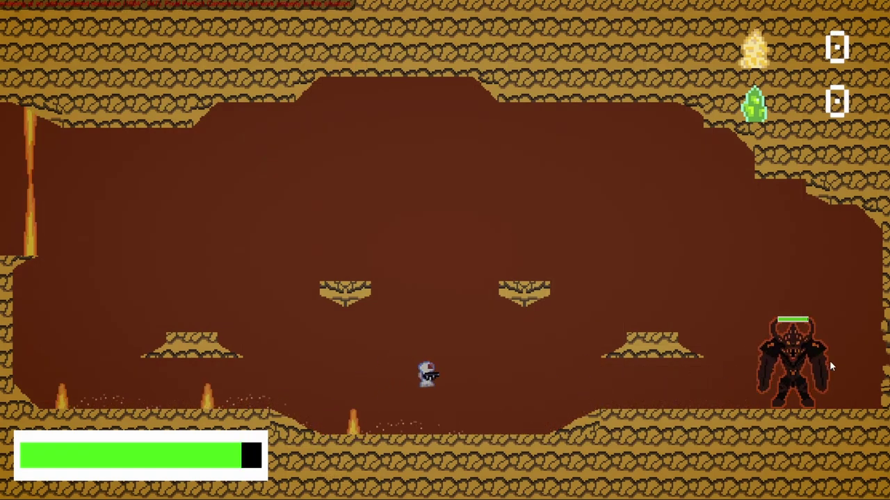
key(a)
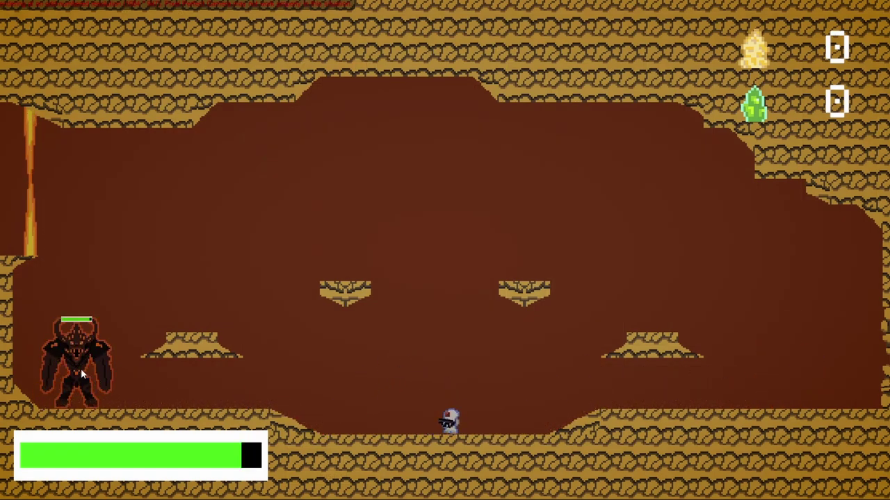
Jump left to dodge the fire pillars and land on the lower floor
key(d)
key(w)
key(a)
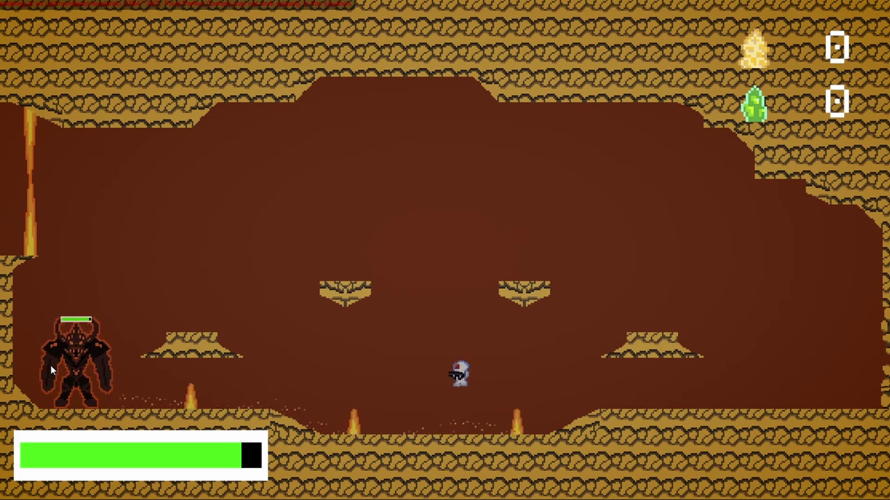
key(d)
key(w)
key(a)
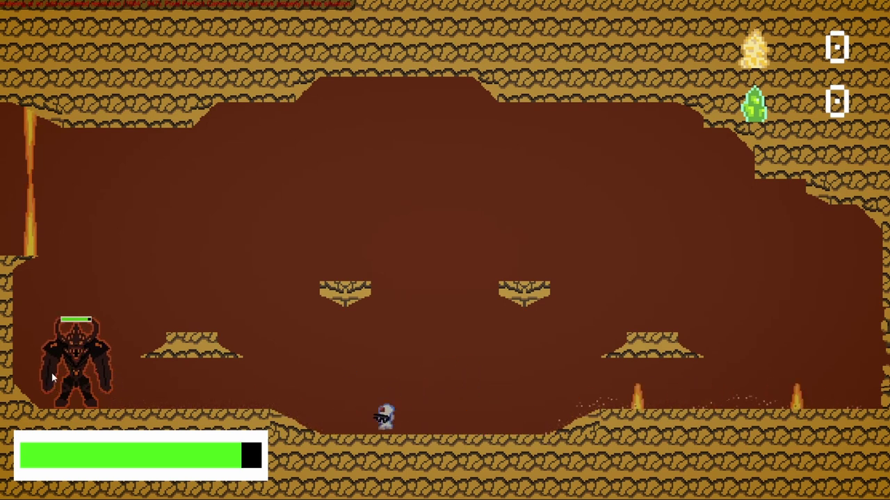
Step right and back, jump up-left, then walk right along the floor
key(d)
key(a)
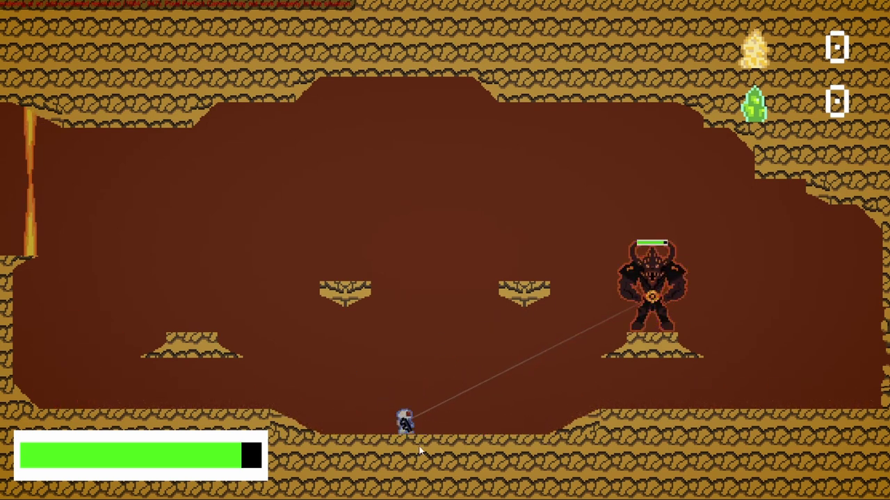
key(w)
key(a)
key(d)
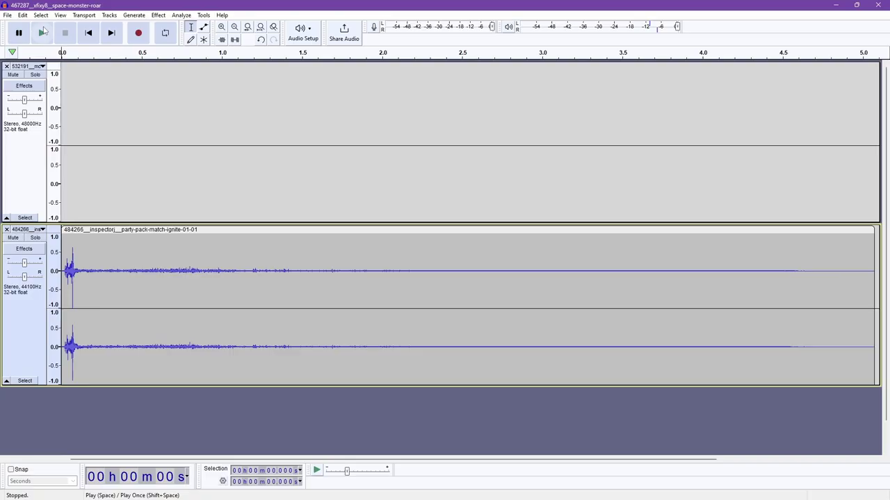
Play back the space monster roar and match-ignite tracks in Audacity
click(43, 32)
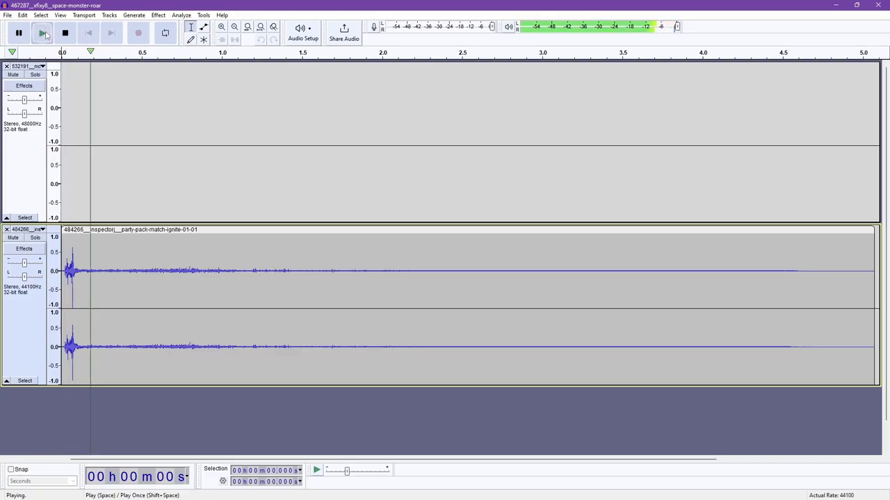